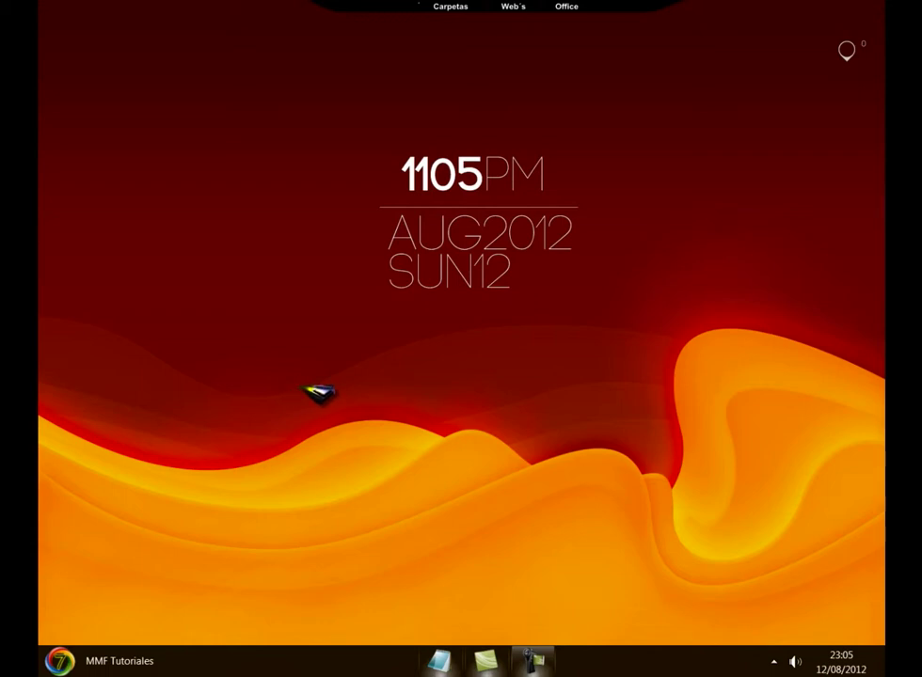
Open Equipo and display the contents of Disco local (C:).
mouse_move(218, 674)
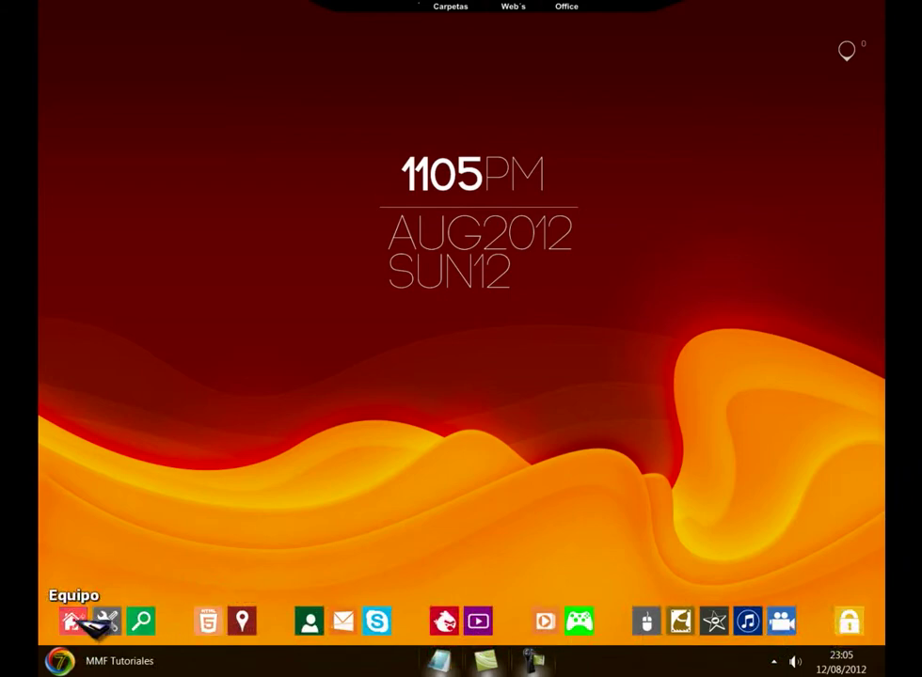
left_click(89, 624)
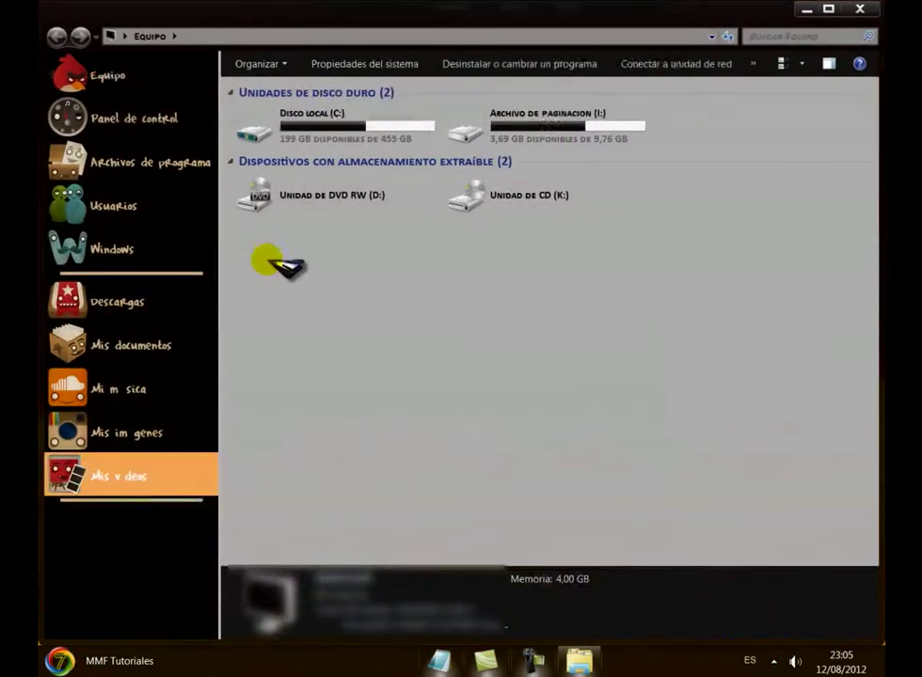
double_click(325, 134)
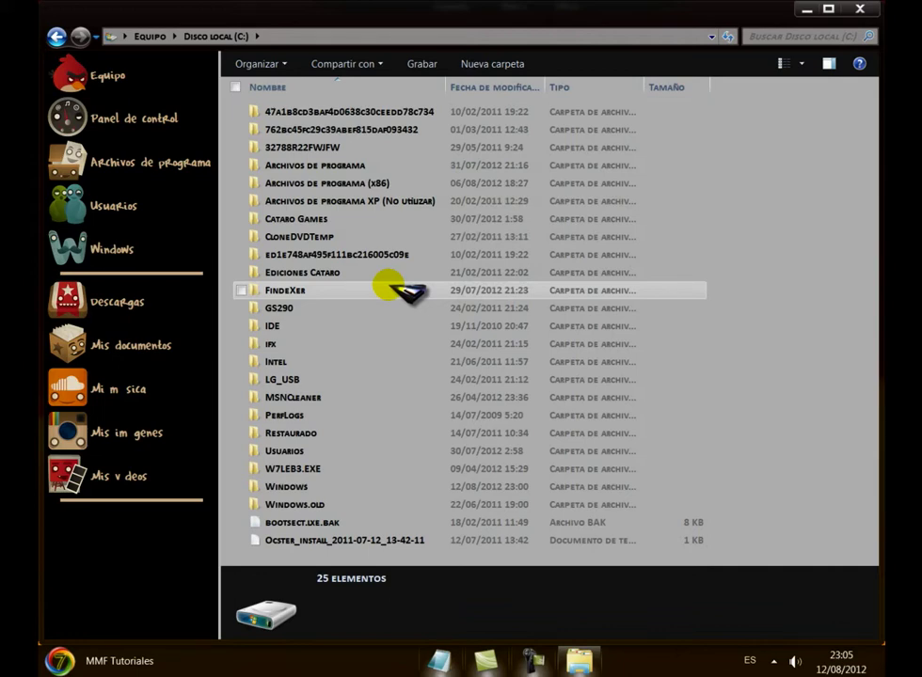
key("alt")
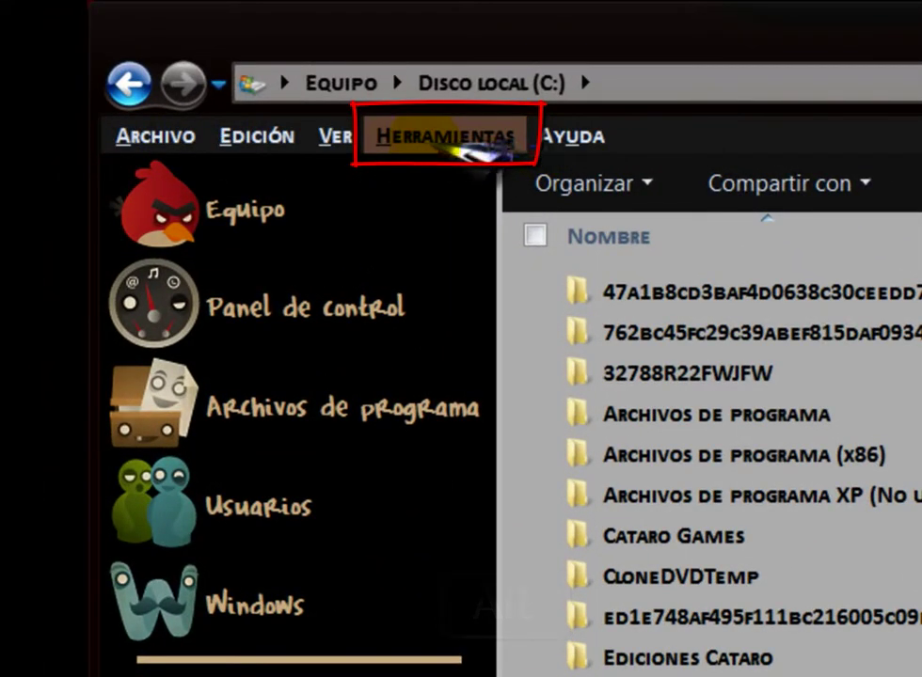
left_click(453, 143)
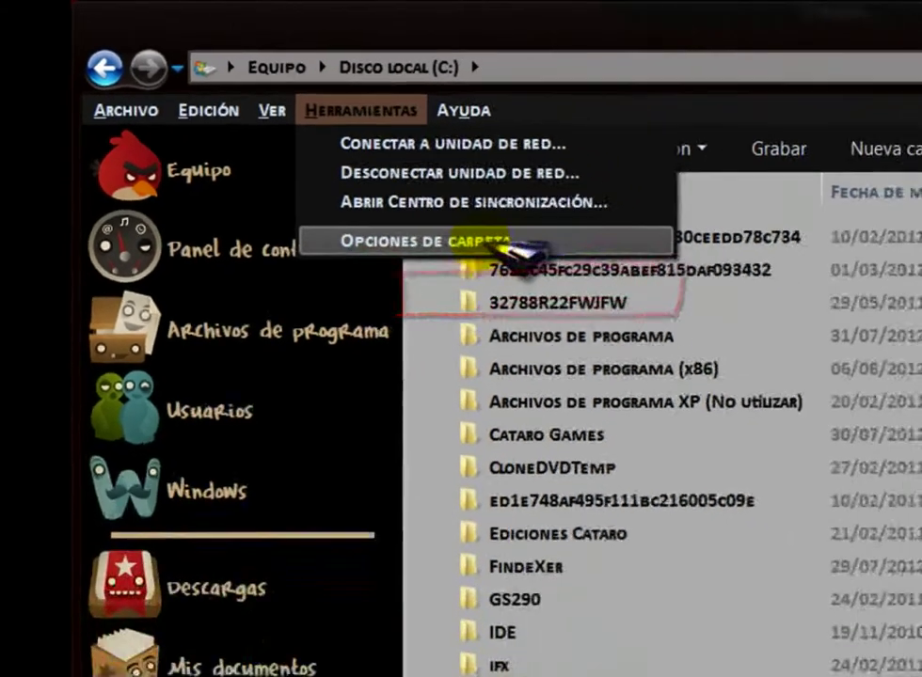
left_click(654, 299)
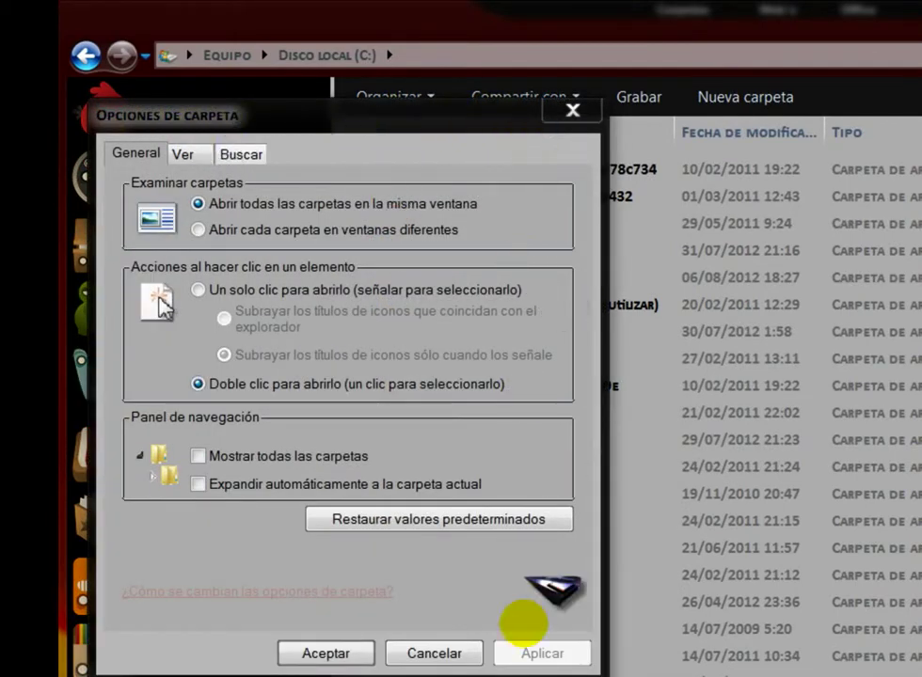
left_click(569, 111)
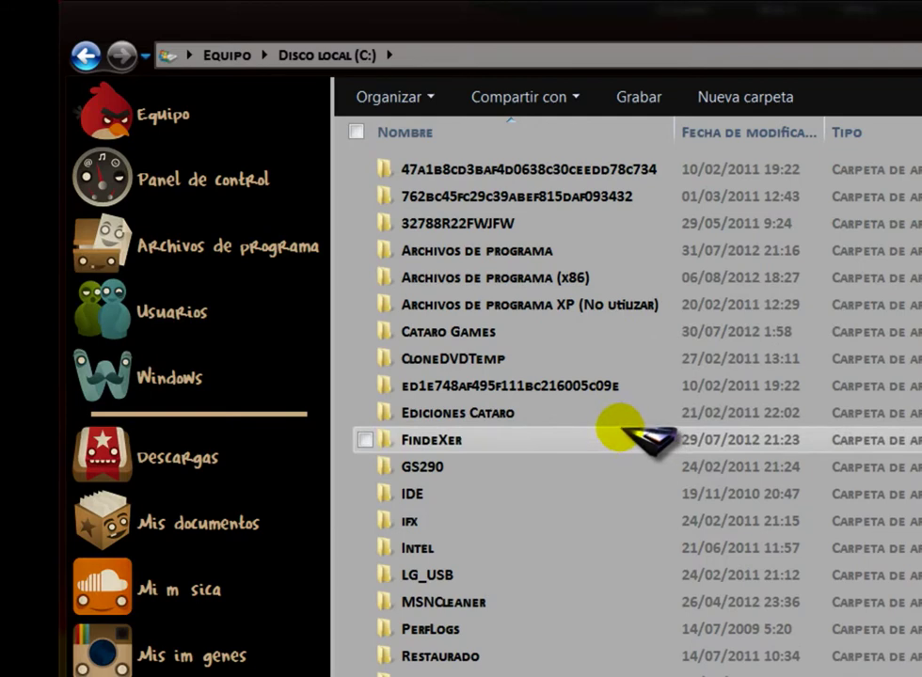
Set the folder view options to show hidden files, folders and drives, and look through the listing of drive C:.
left_click(455, 100)
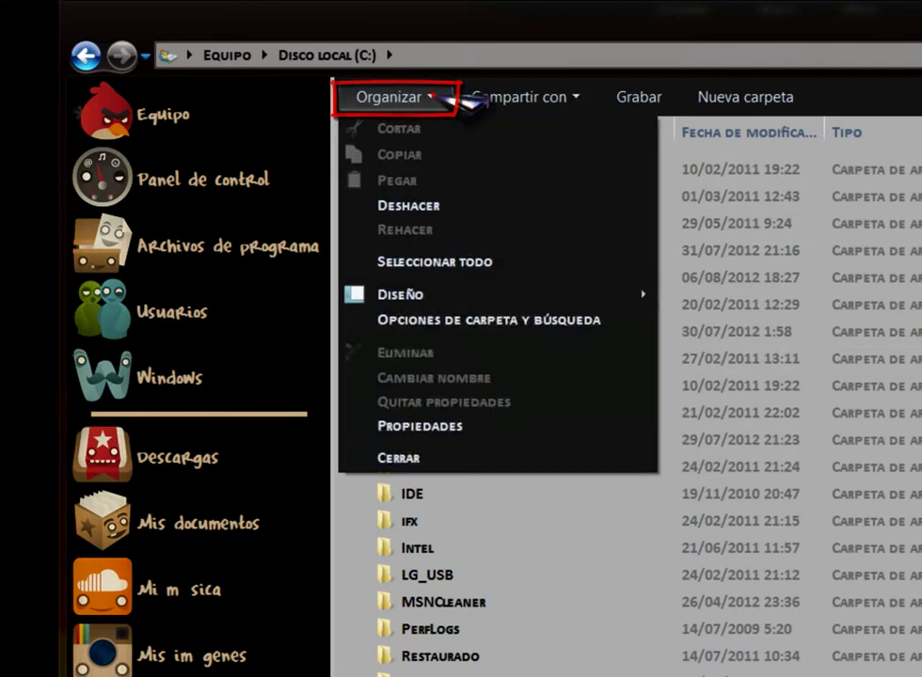
left_click(469, 322)
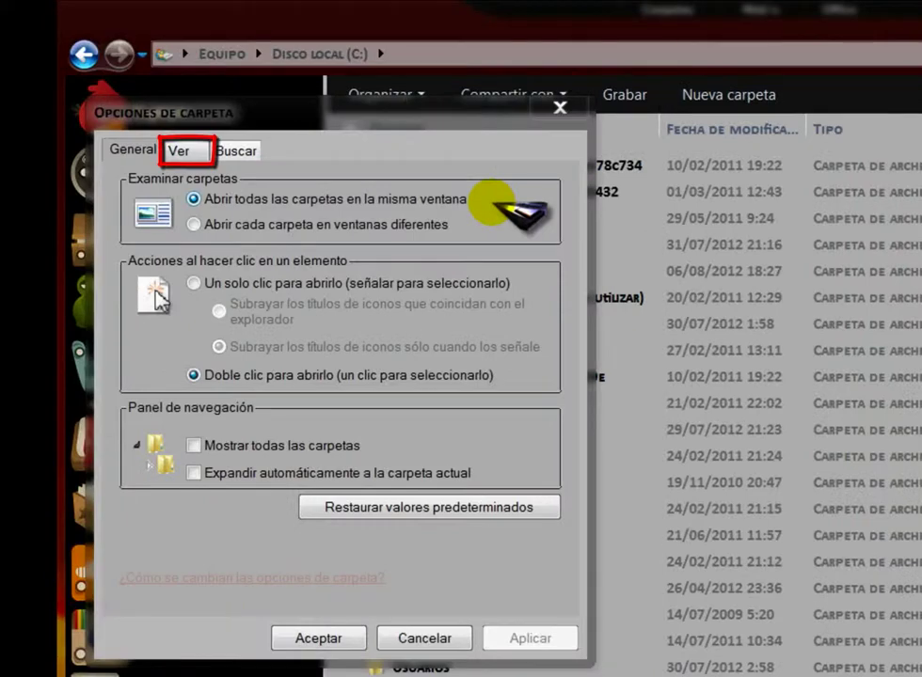
left_click(184, 150)
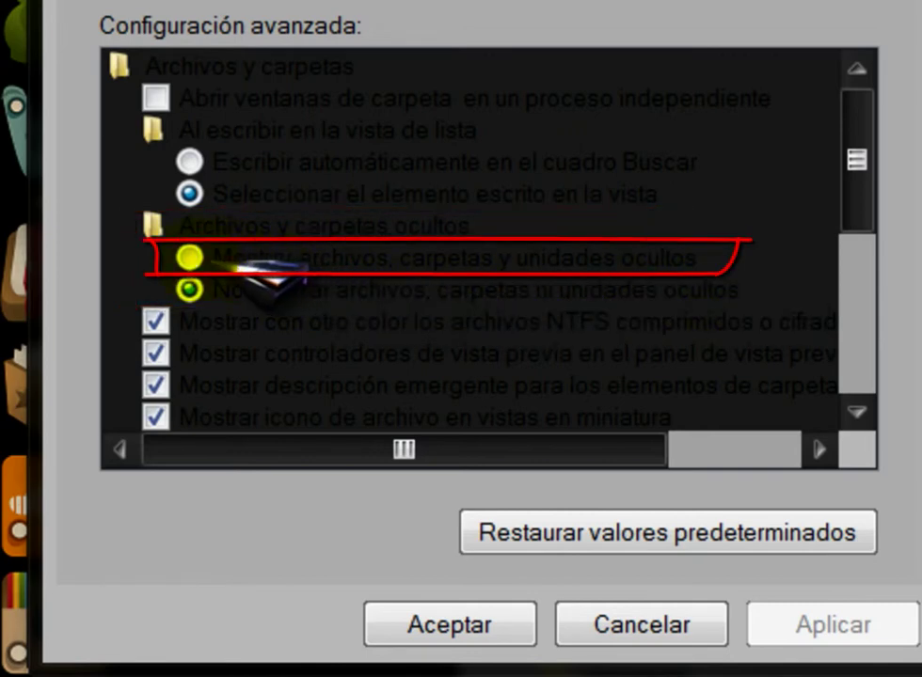
left_click(196, 260)
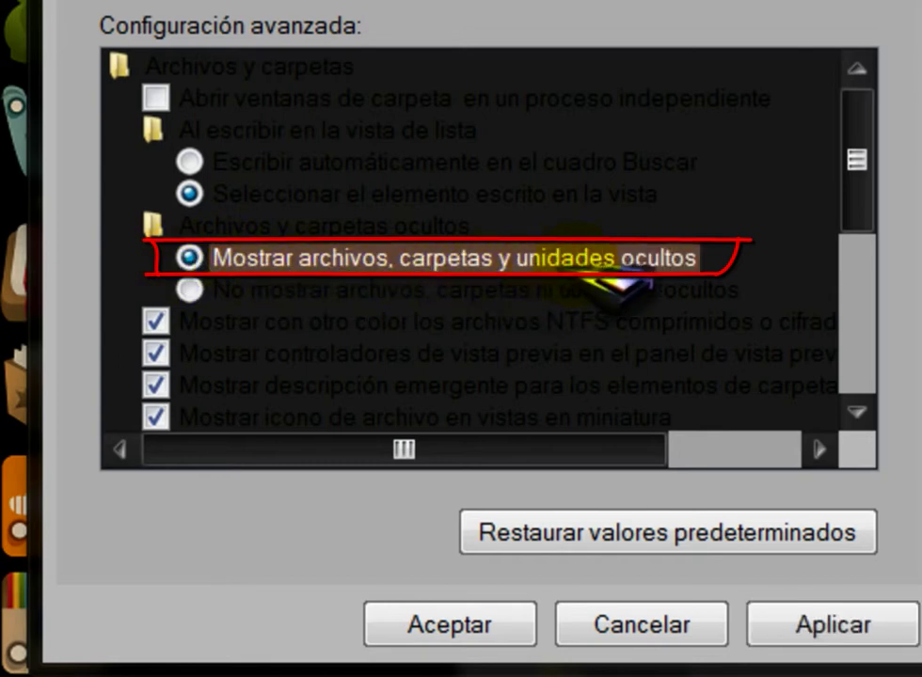
left_click(851, 626)
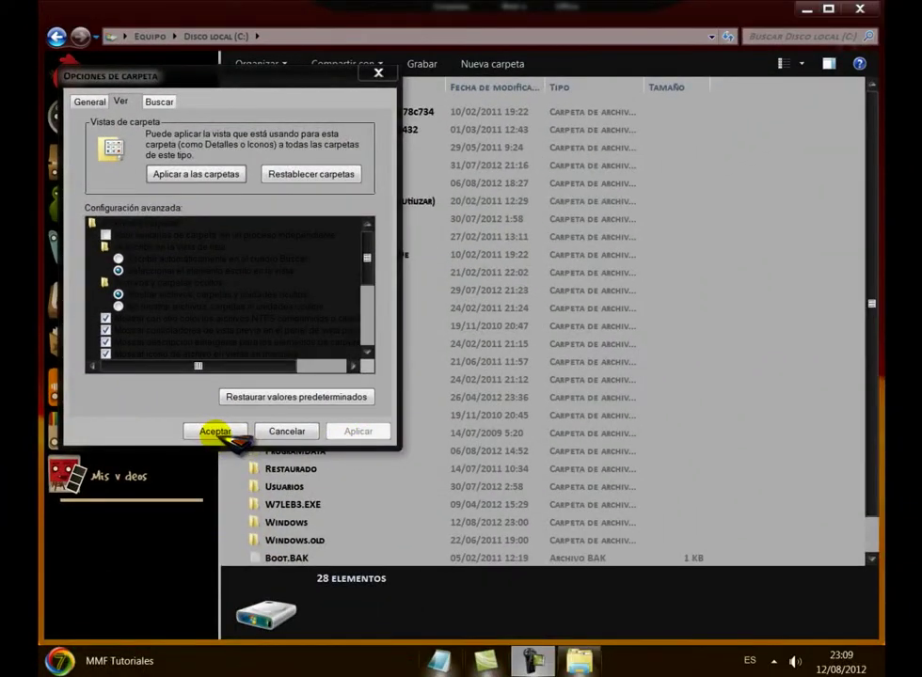
left_click(216, 432)
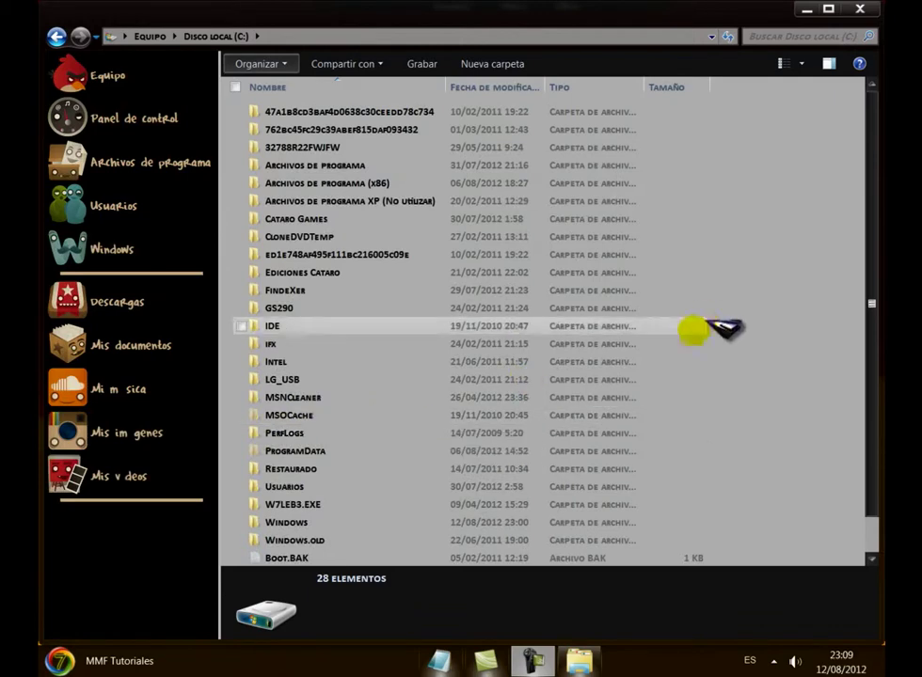
scroll(710, 346, "down", 1)
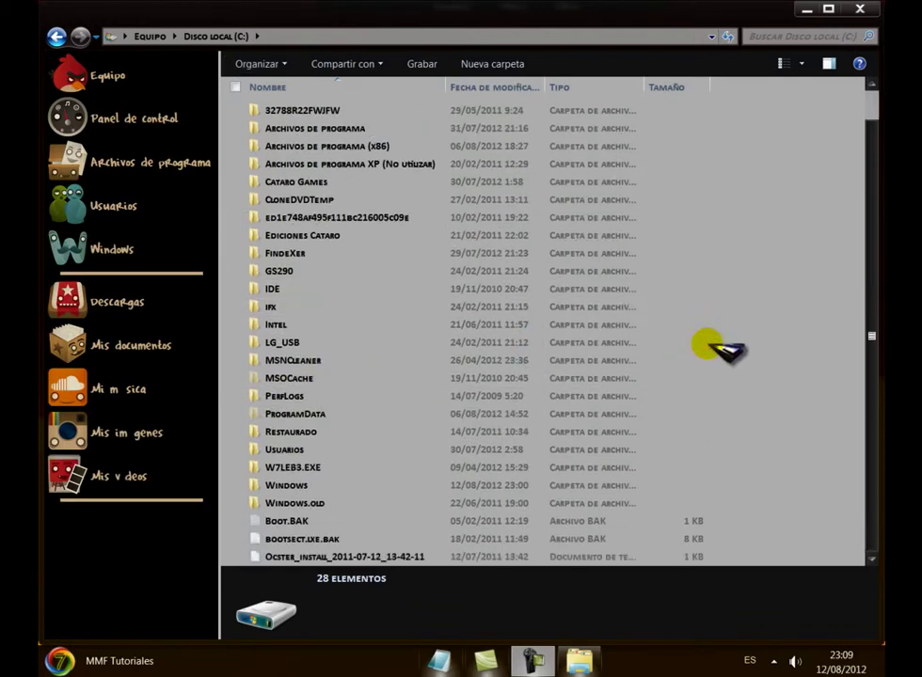
scroll(268, 476, "up", 1)
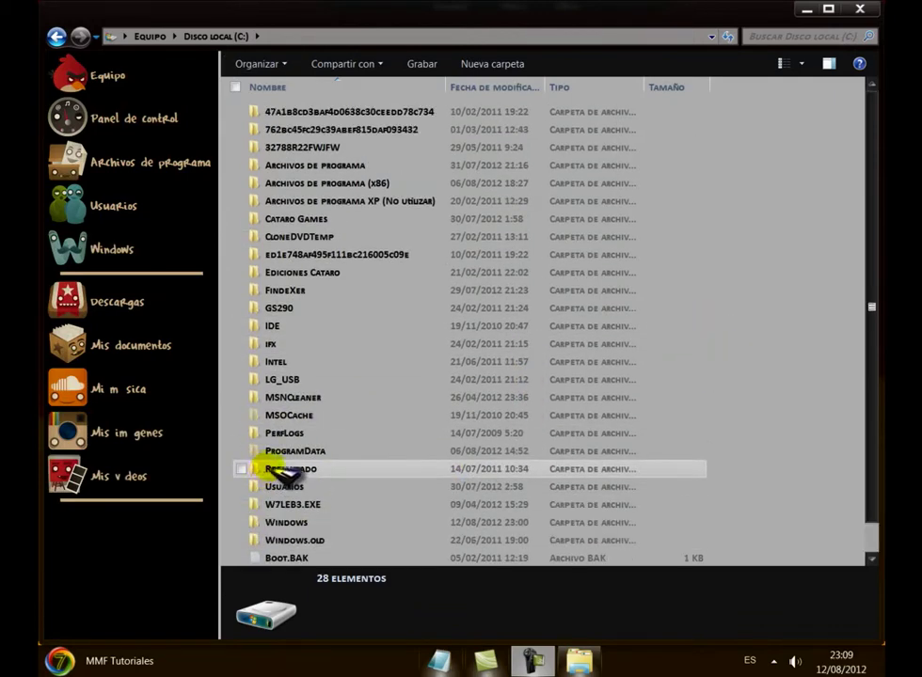
scroll(309, 206, "down", 1)
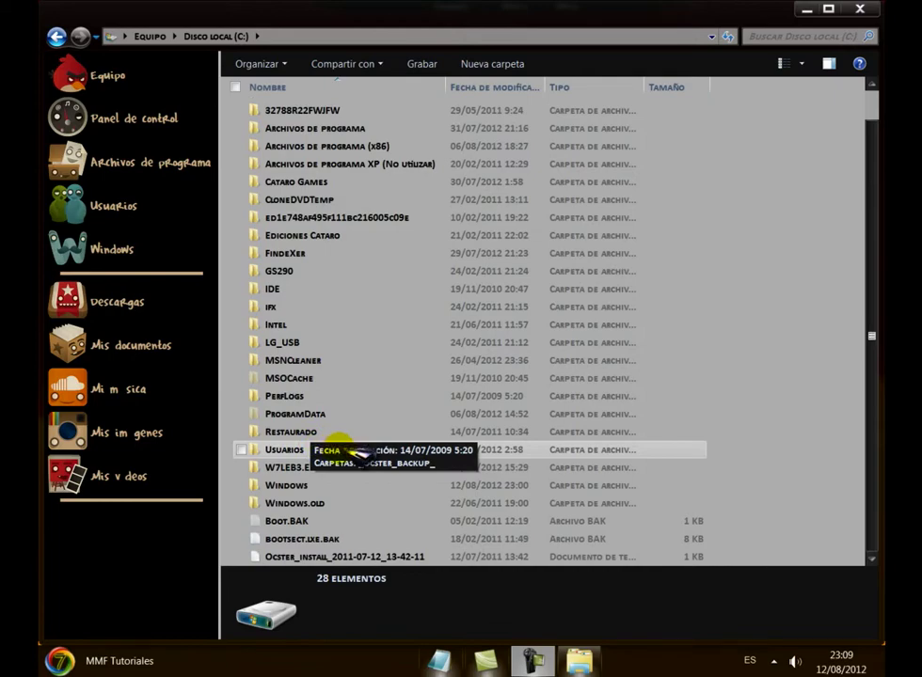
scroll(360, 455, "up", 1)
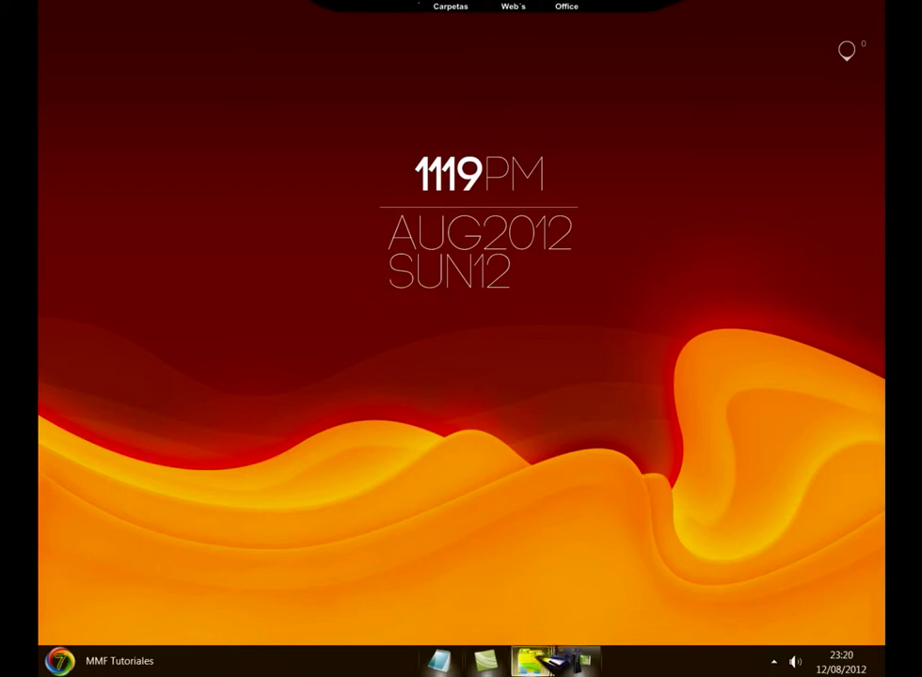
Bring the open Descargas, Música, Imágenes and Disco local (C:) windows to the front one after another.
mouse_move(530, 658)
left_click(734, 557)
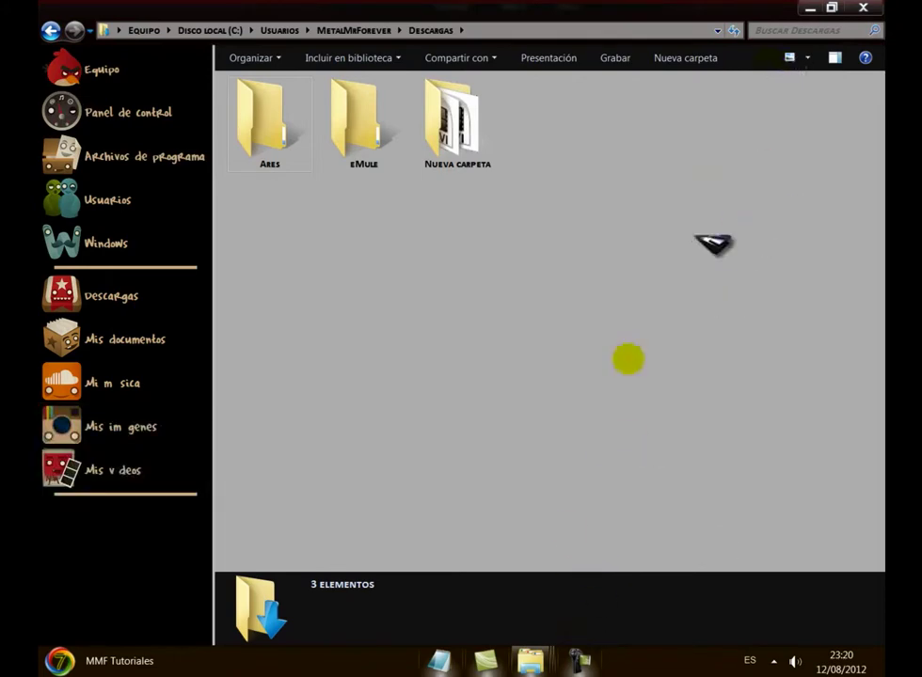
mouse_move(546, 659)
left_click(575, 570)
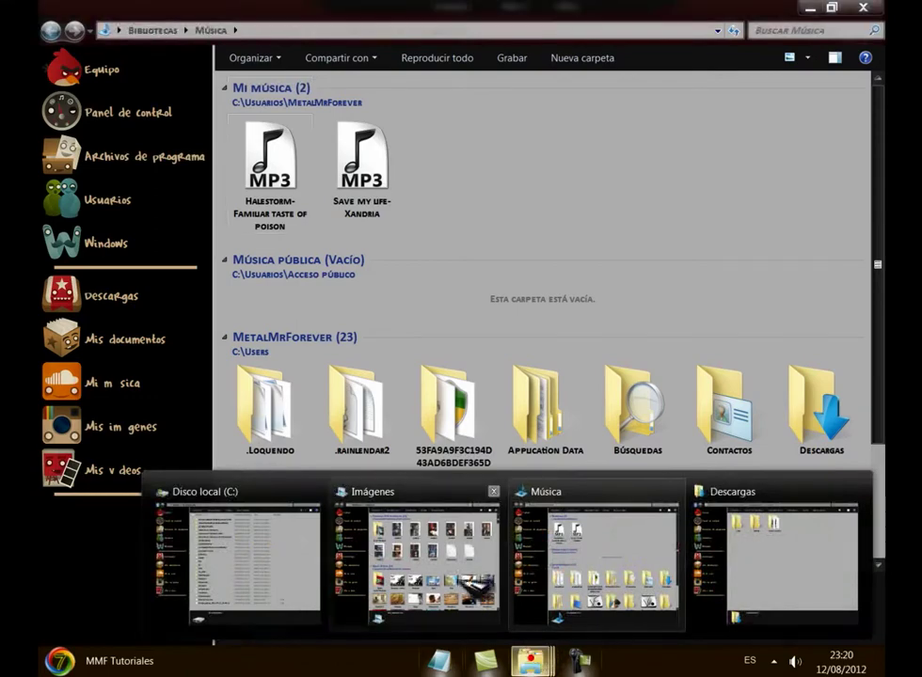
left_click(464, 582)
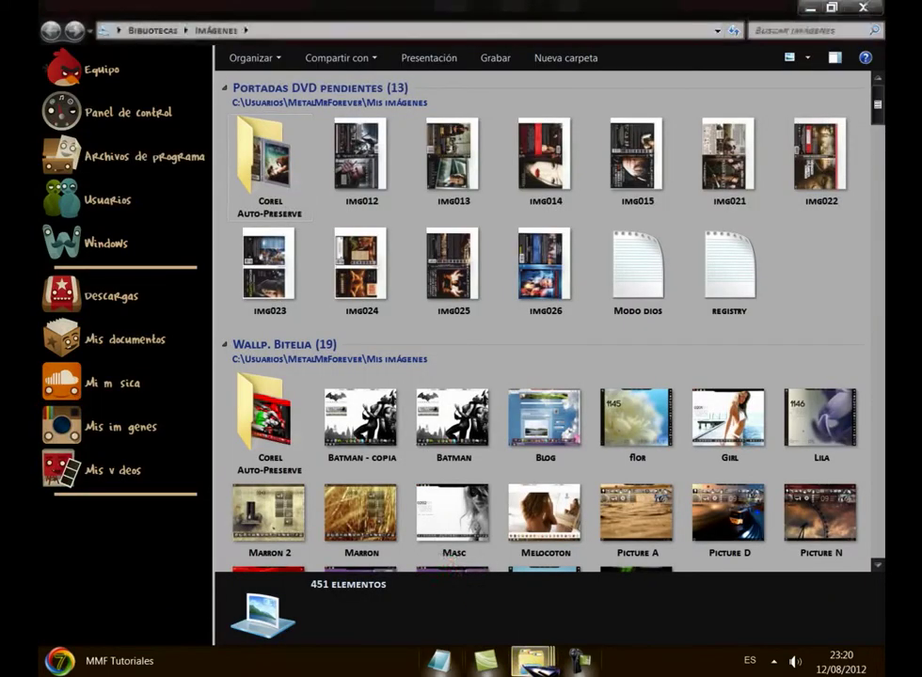
mouse_move(530, 658)
left_click(310, 529)
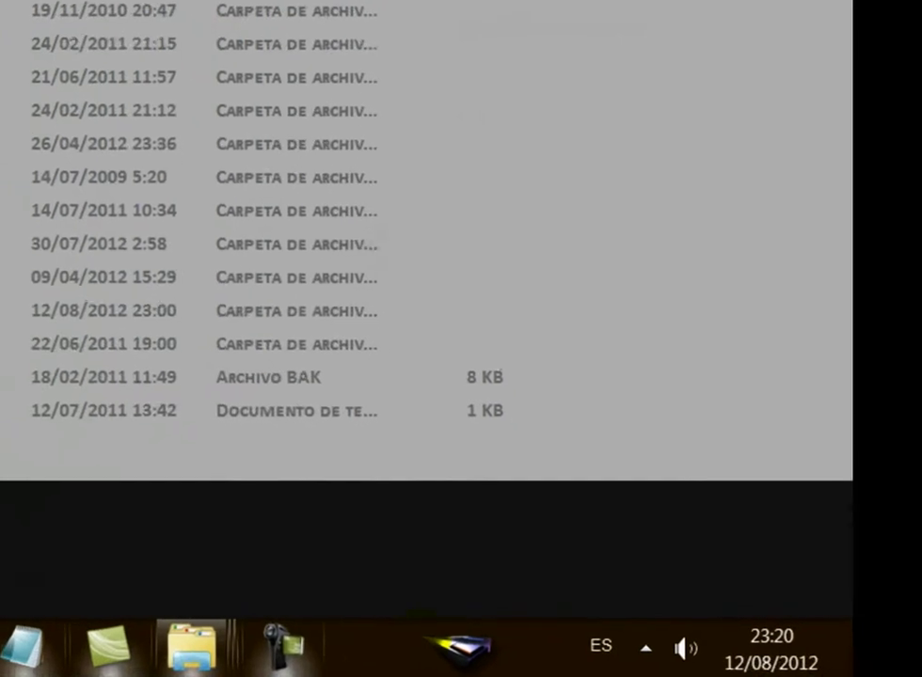
Arrange all open folder windows side by side on the screen with Mostrar ventanas en paralelo.
right_click(422, 636)
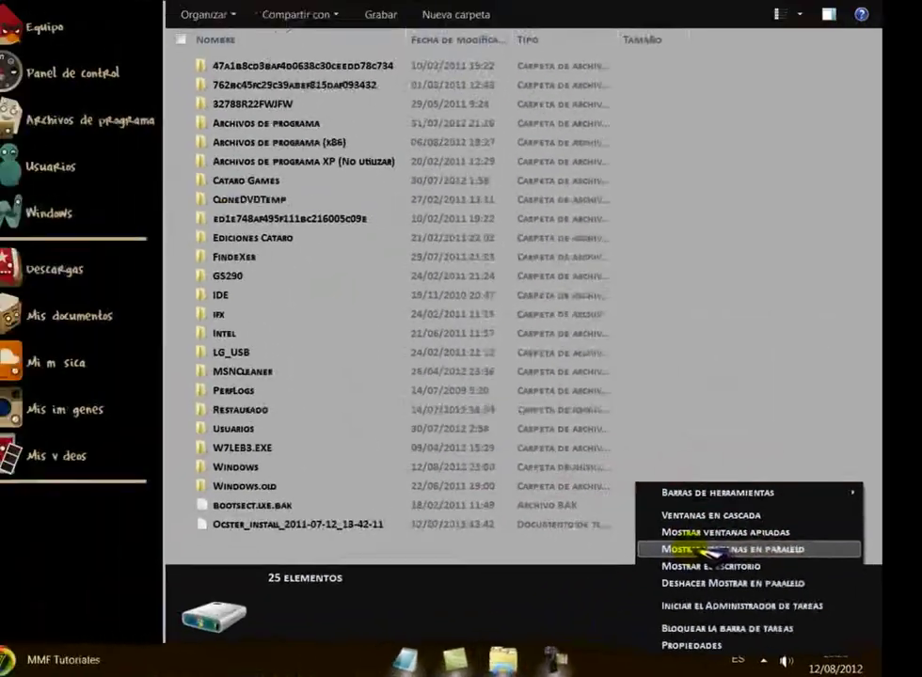
left_click(539, 458)
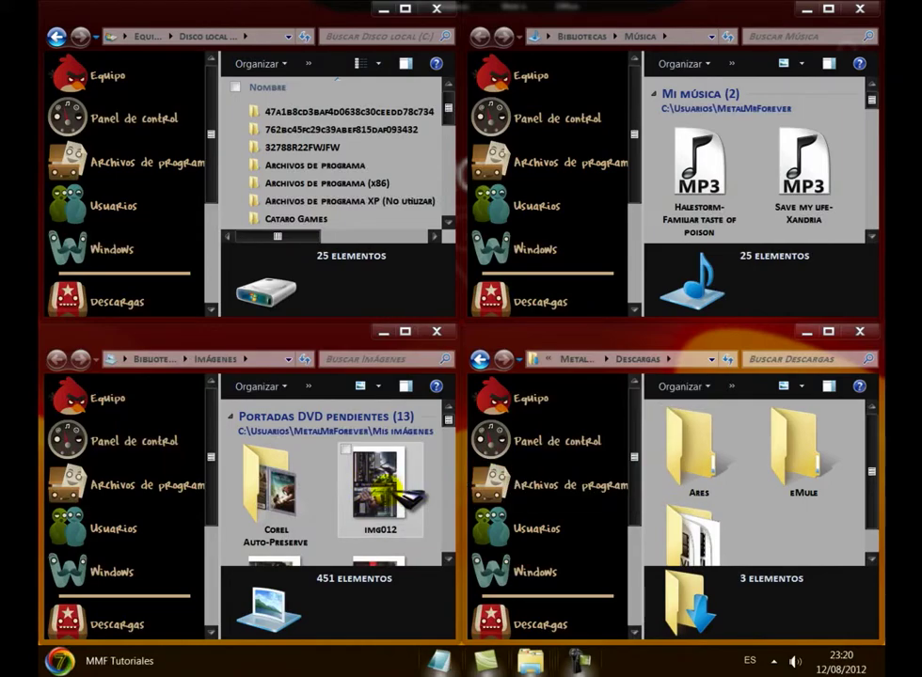
key("ctrl+shift+Right")
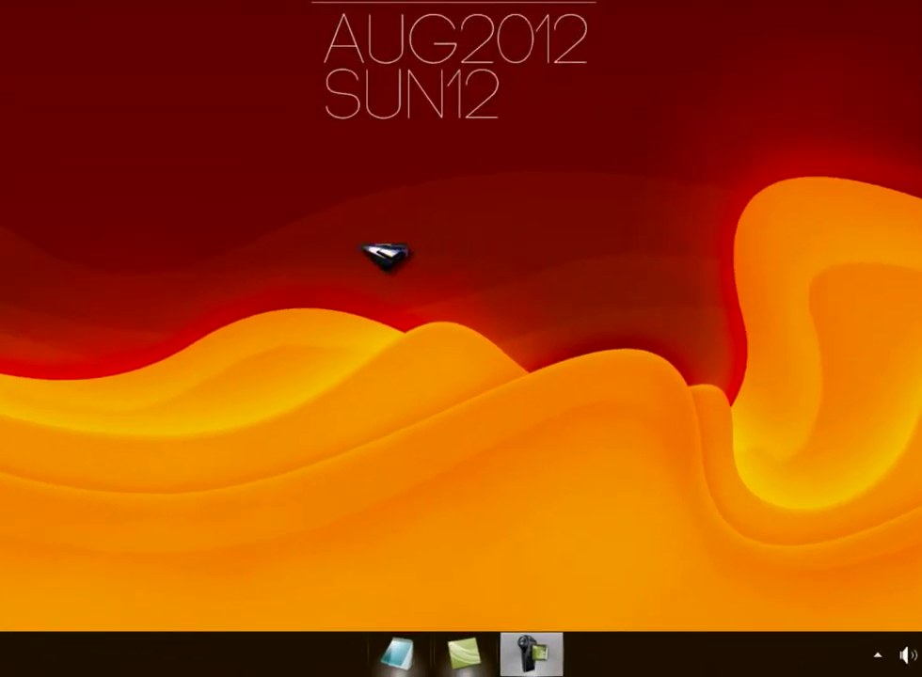
Create a new folder on the desktop.
right_click(122, 162)
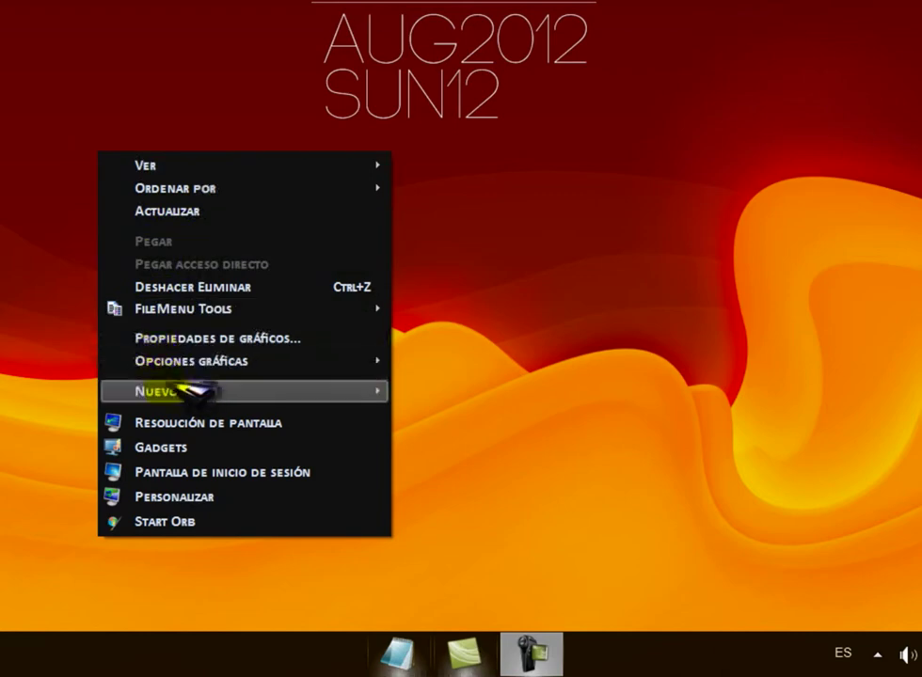
mouse_move(319, 391)
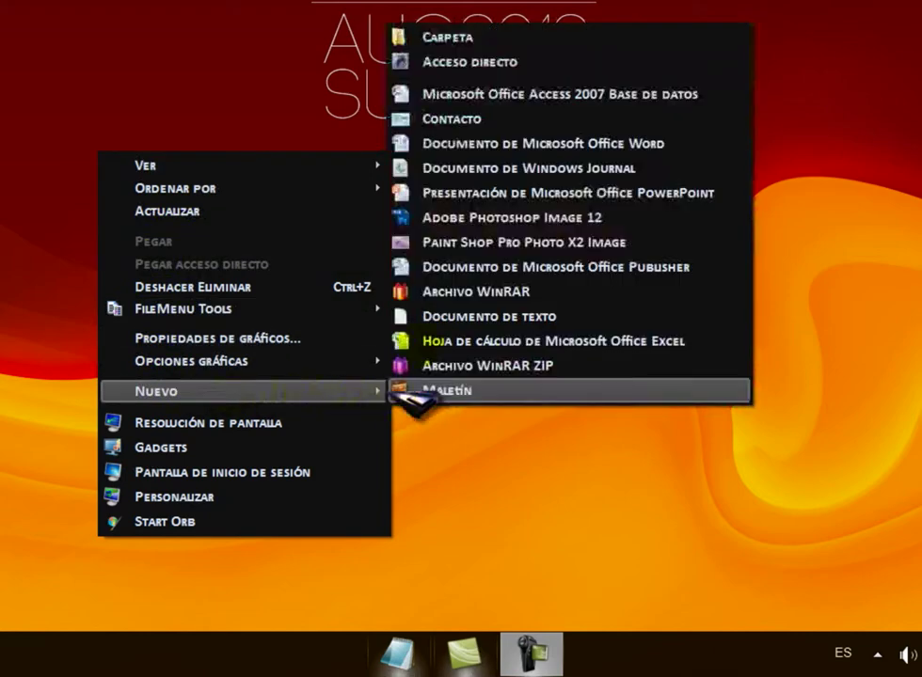
left_click(470, 36)
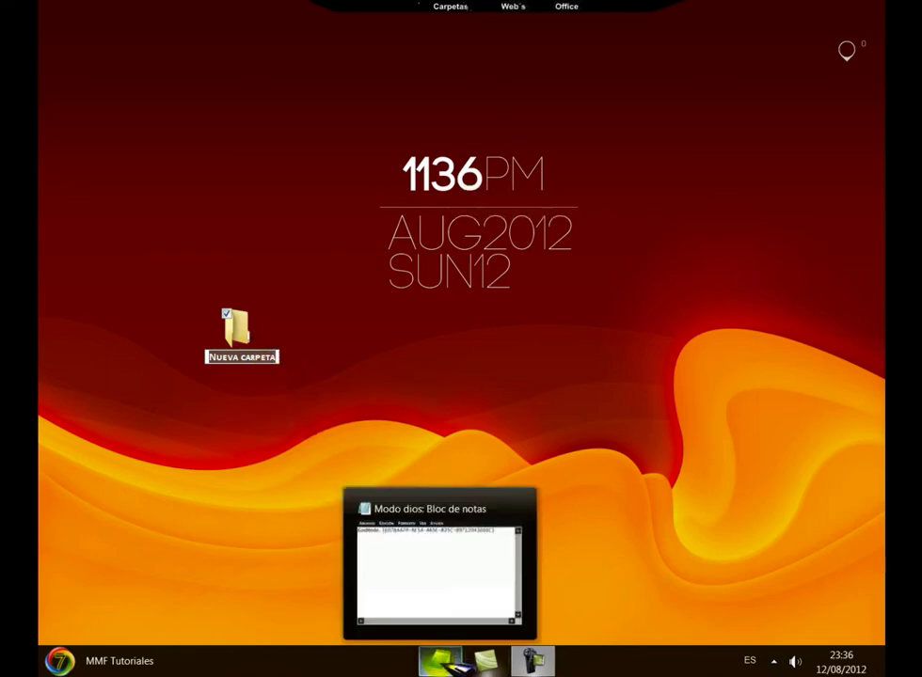
Switch to the Modo dios text file in Notepad and copy its entire GodMode line.
left_click(440, 661)
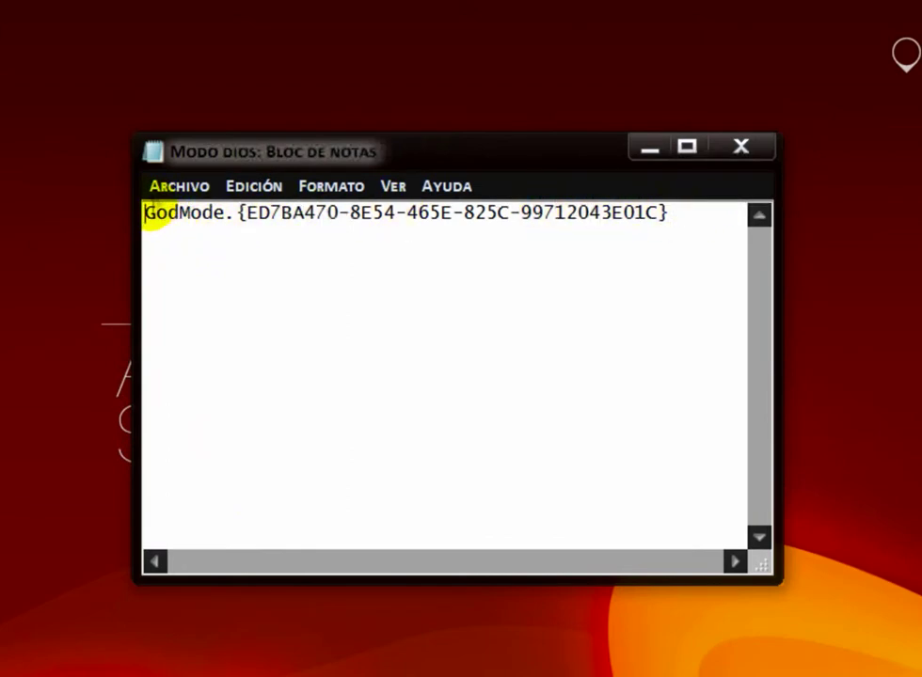
left_click_drag(144, 212, 664, 213)
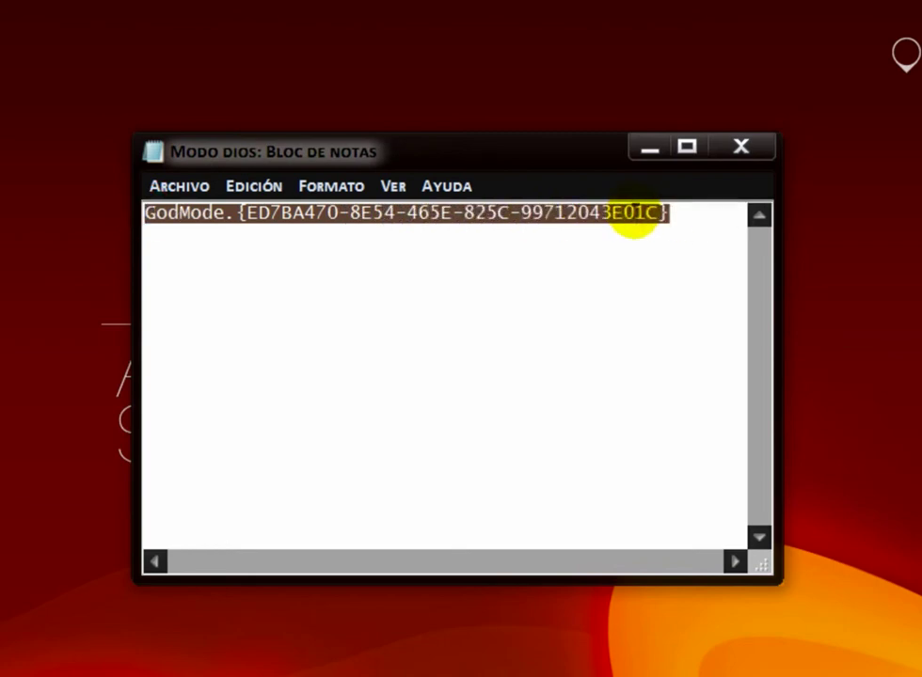
right_click(640, 216)
left_click(658, 296)
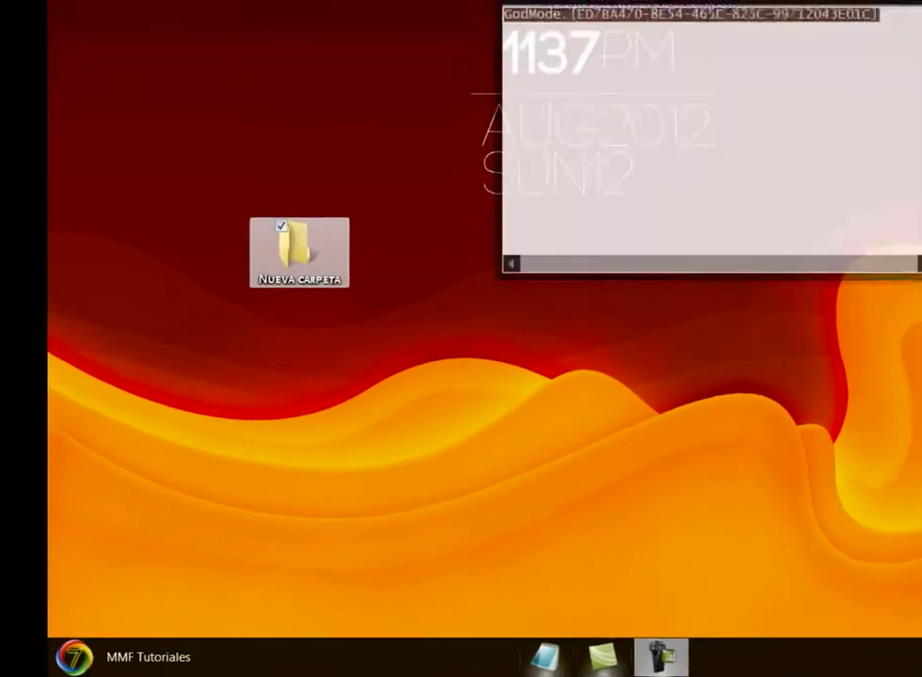
Rename the new desktop folder with the copied text GodMode.{ED7BA470-8E54-465E-825C-99712043E01C}.
right_click(292, 257)
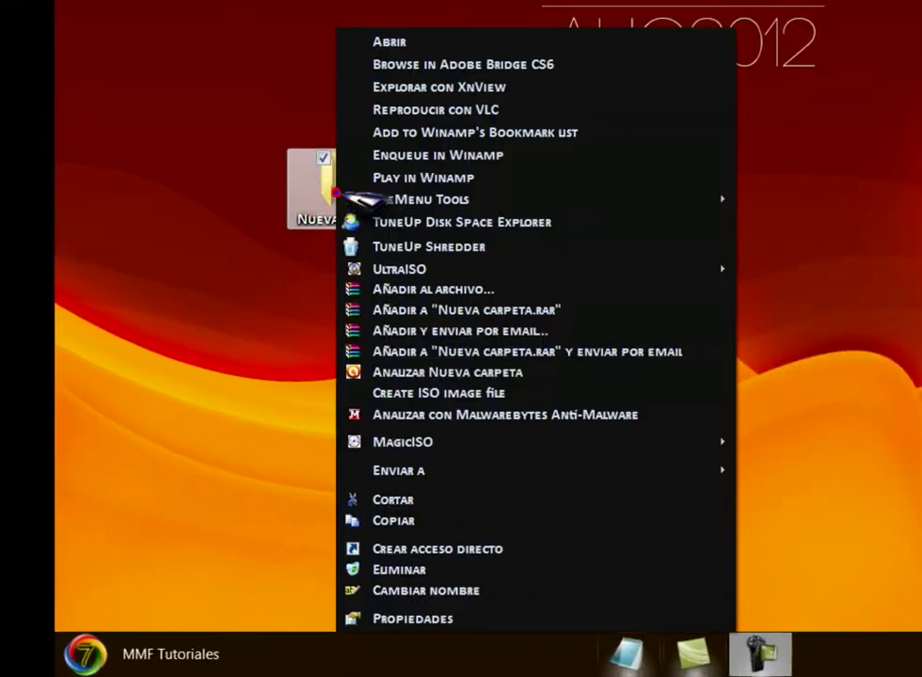
left_click(428, 591)
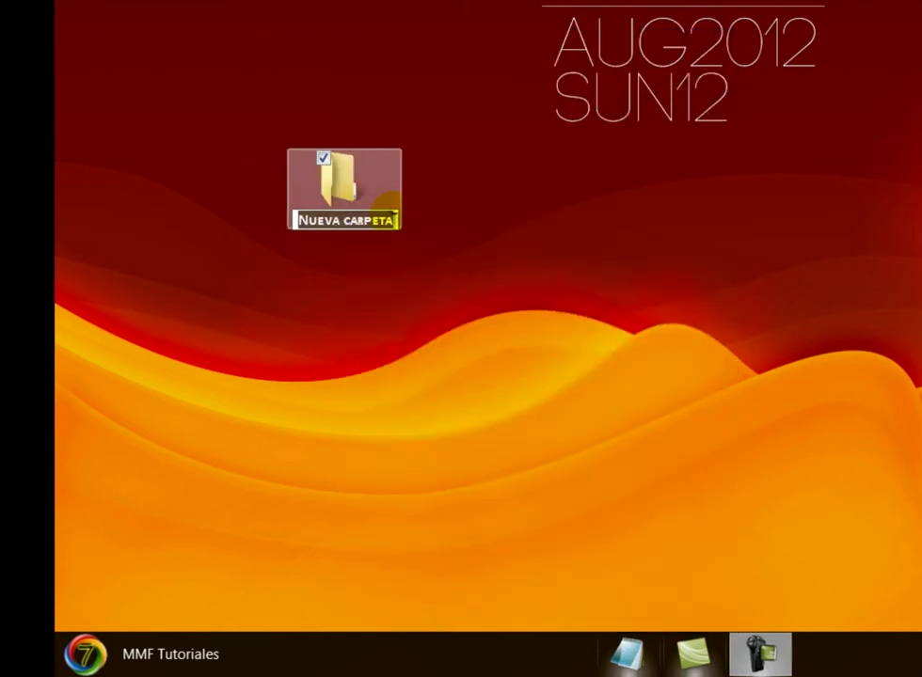
key("BackSpace")
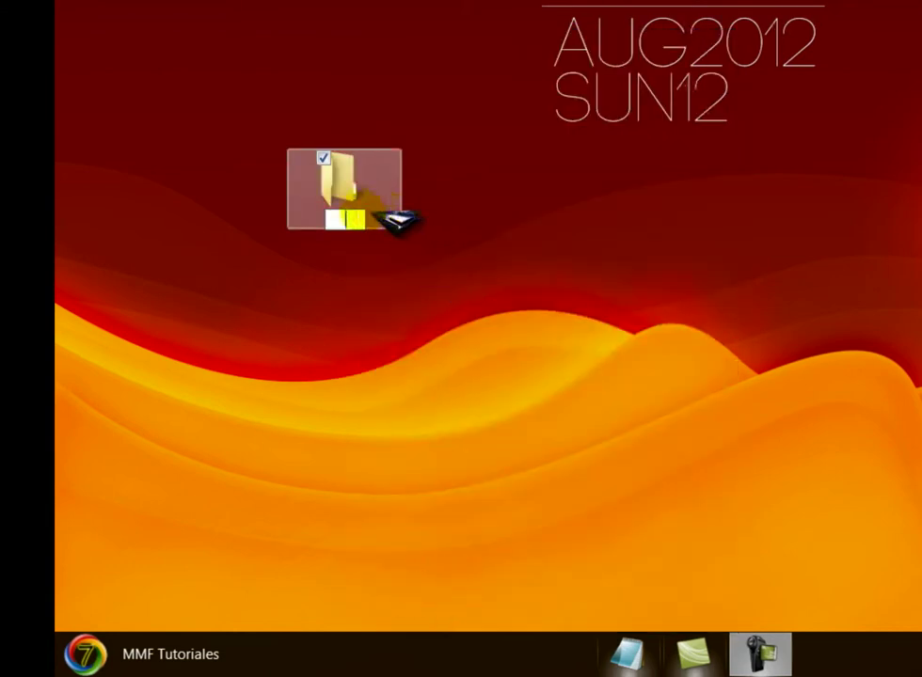
right_click(344, 219)
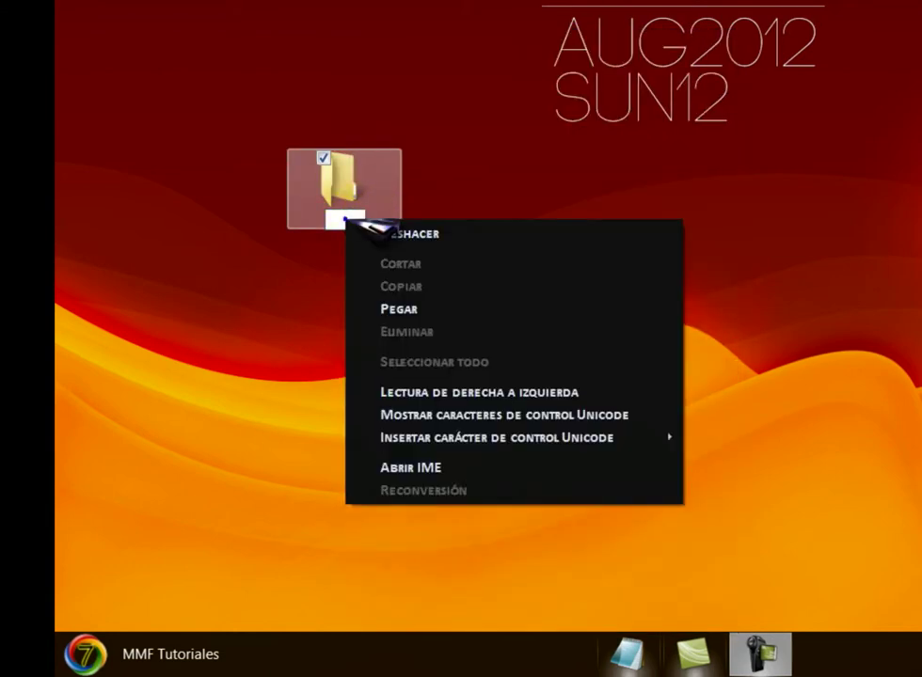
left_click(438, 310)
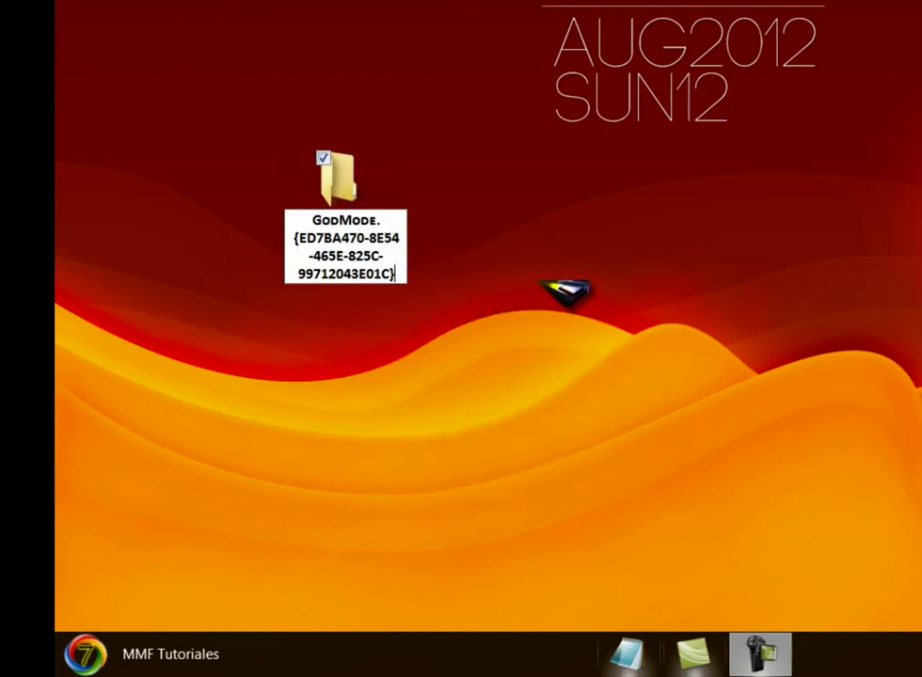
key("Return")
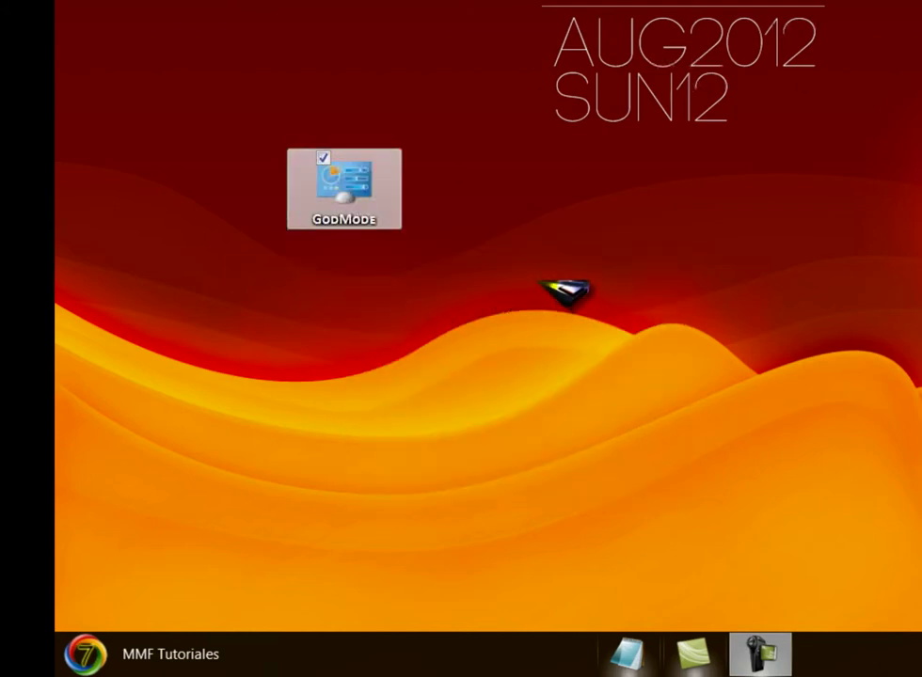
Bring up the Disco local (C:) window at reduced size and move the GodMode folder from the desktop into it.
left_click(357, 175)
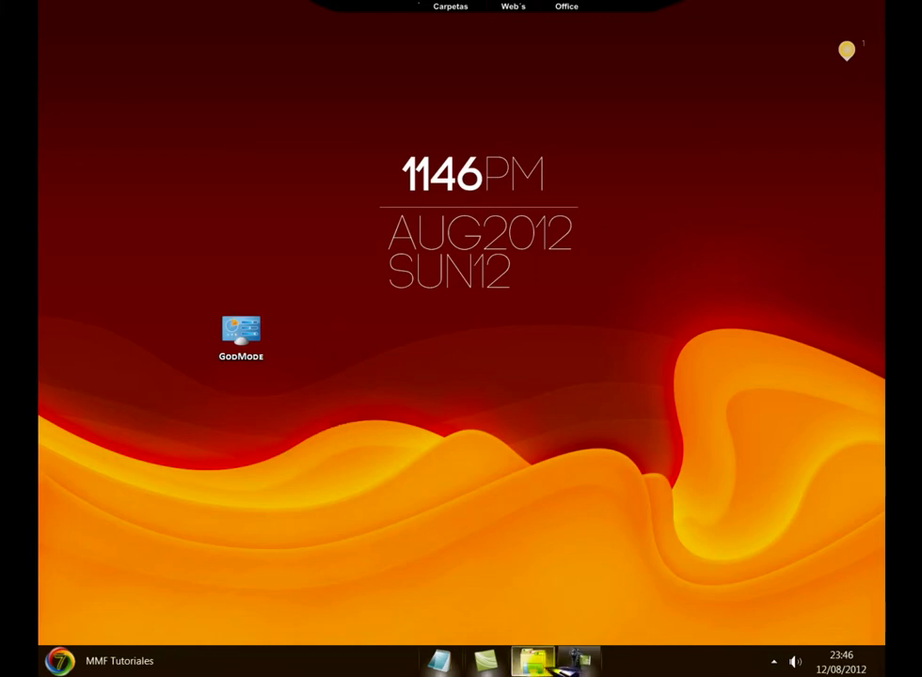
left_click(532, 661)
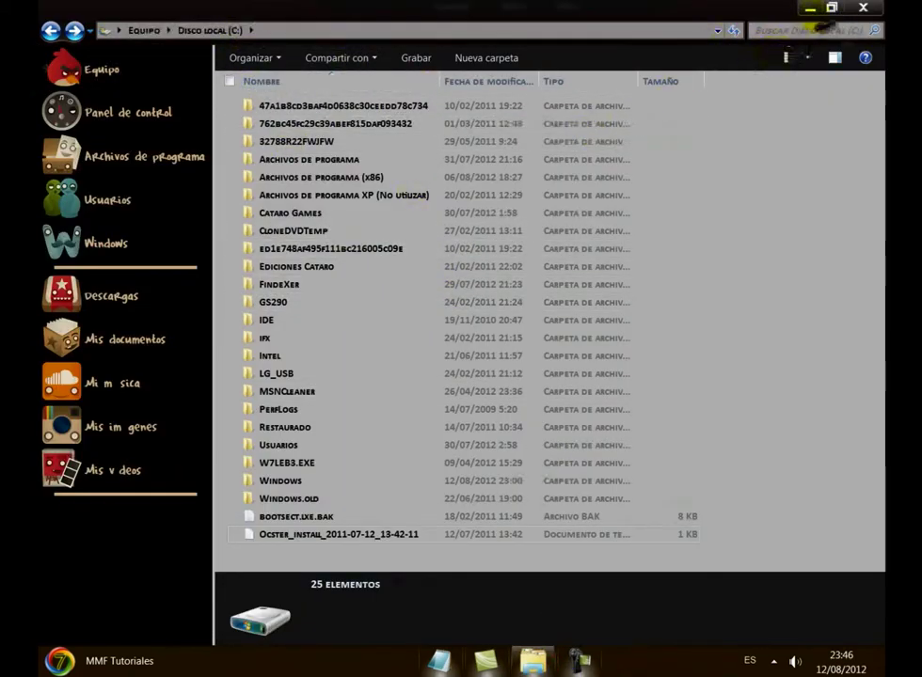
left_click(845, 7)
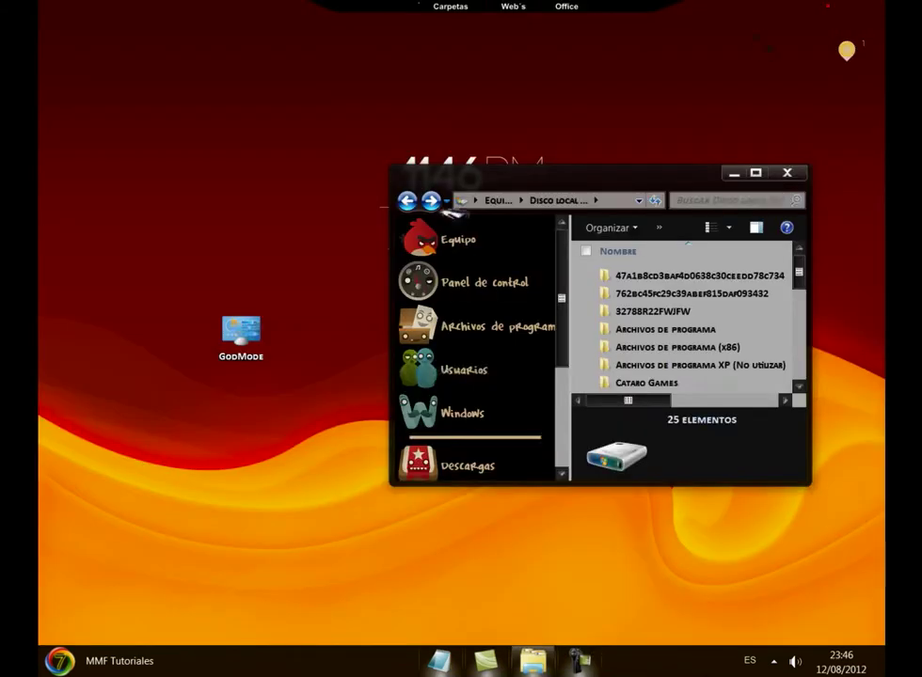
left_click_drag(247, 338, 601, 400)
left_click_drag(599, 394, 599, 393)
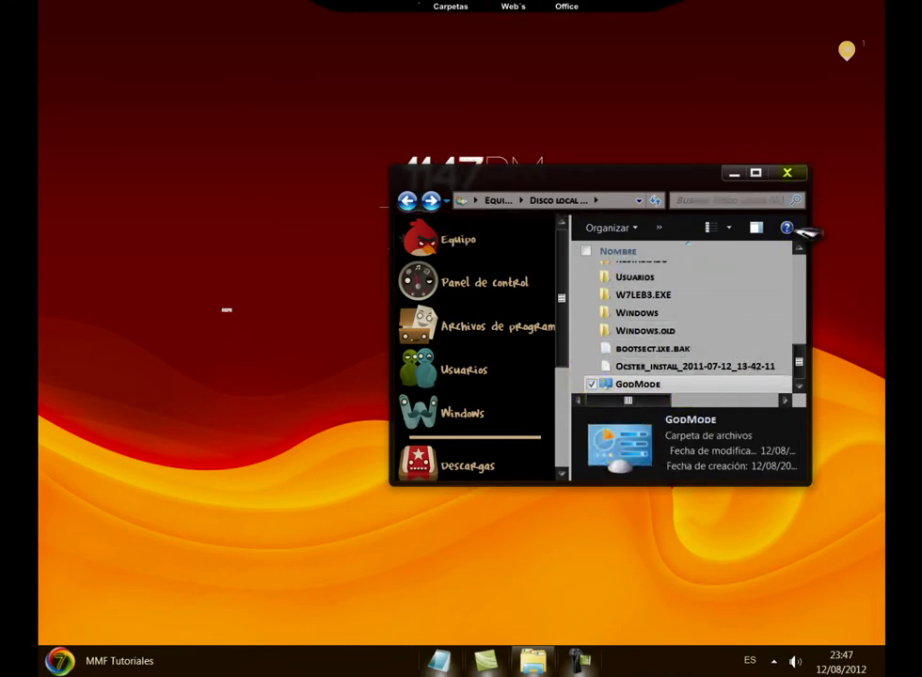
Create a desktop shortcut to the GodMode folder on Disco local (C:) and minimize the maximized drive window.
left_click(758, 173)
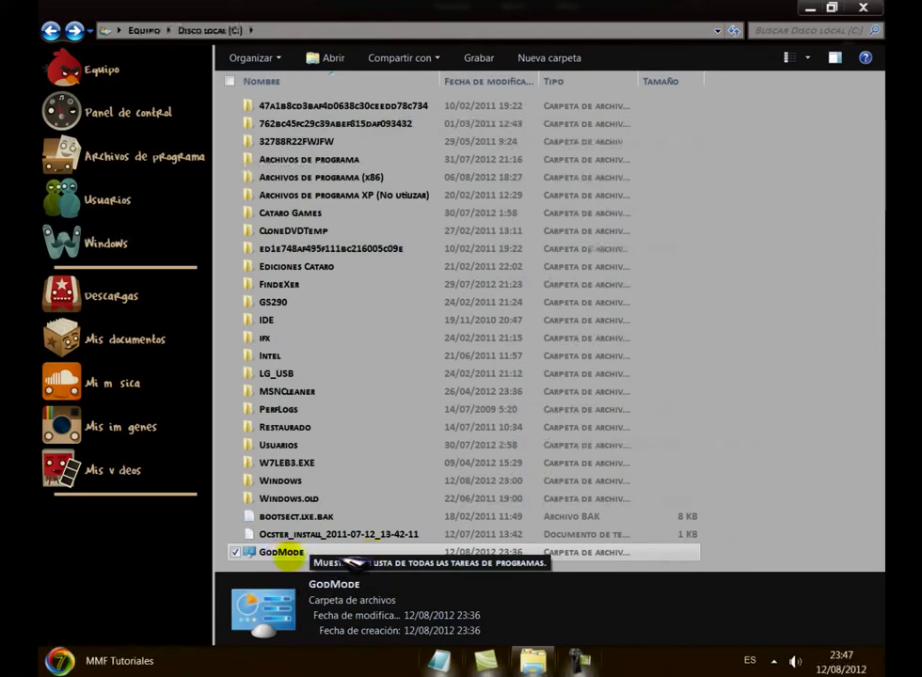
right_click(268, 556)
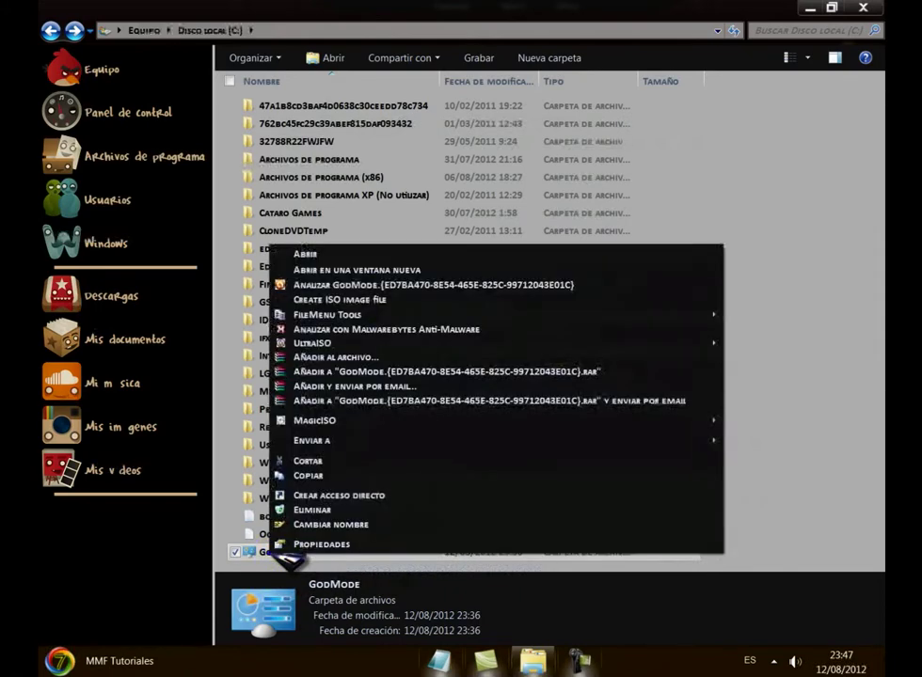
left_click(331, 496)
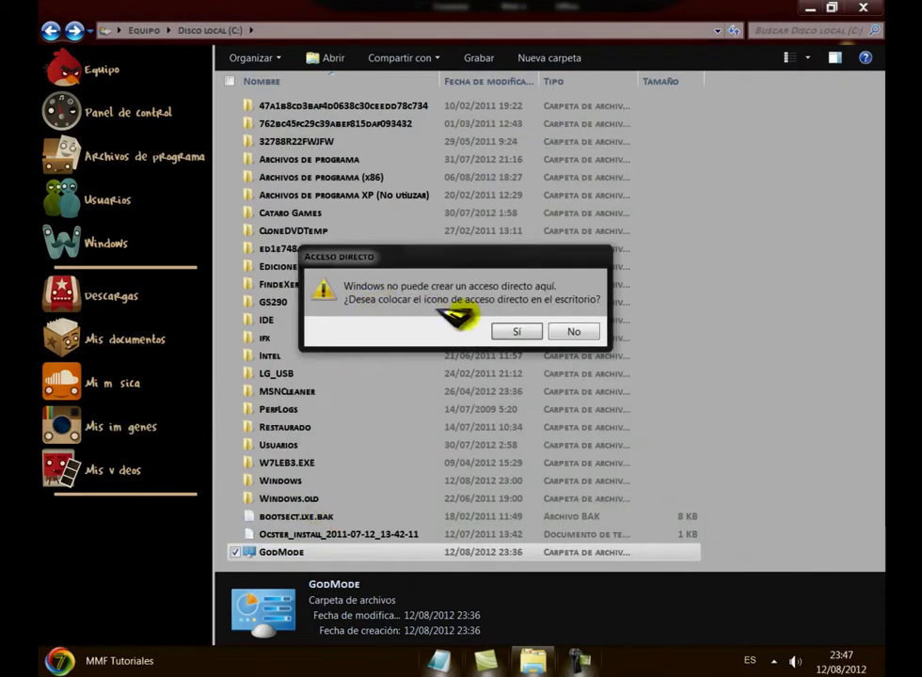
left_click(517, 331)
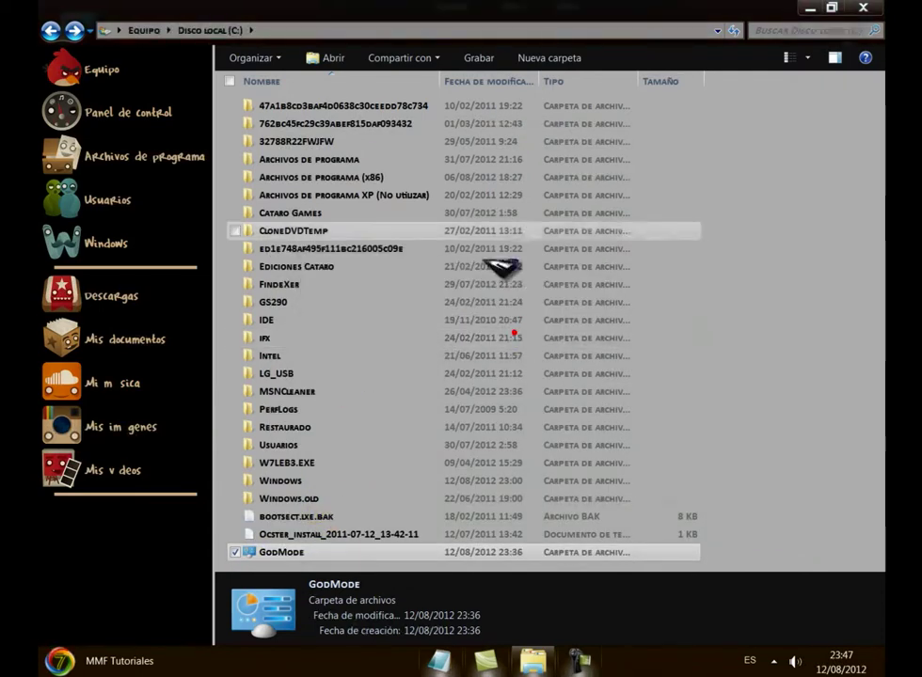
left_click(823, 8)
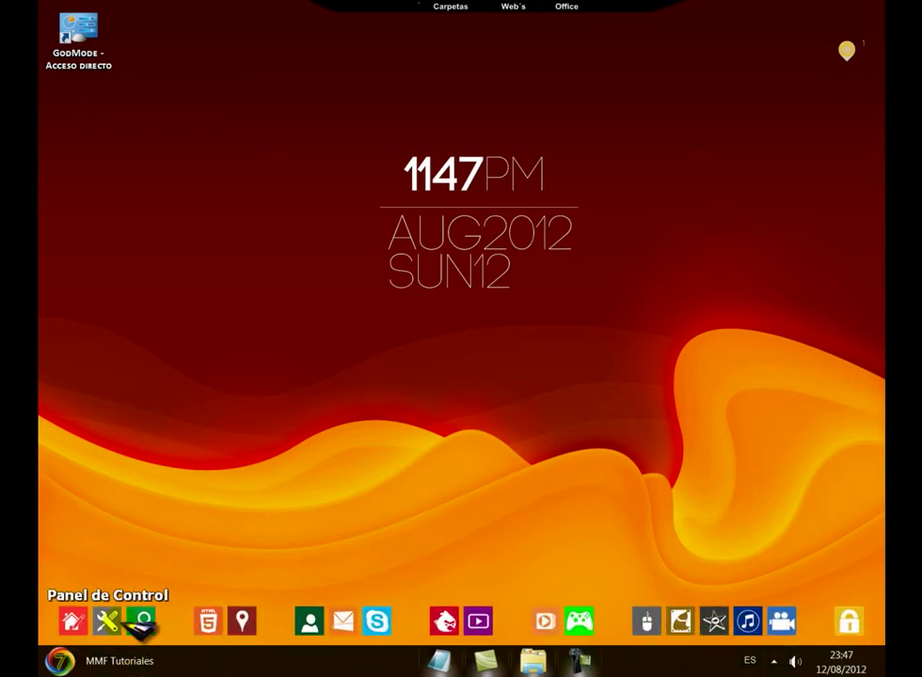
Open the Biblioteca folder inside Documentos, move the GodMode shortcut from the desktop into it, and close the window.
left_click(143, 621)
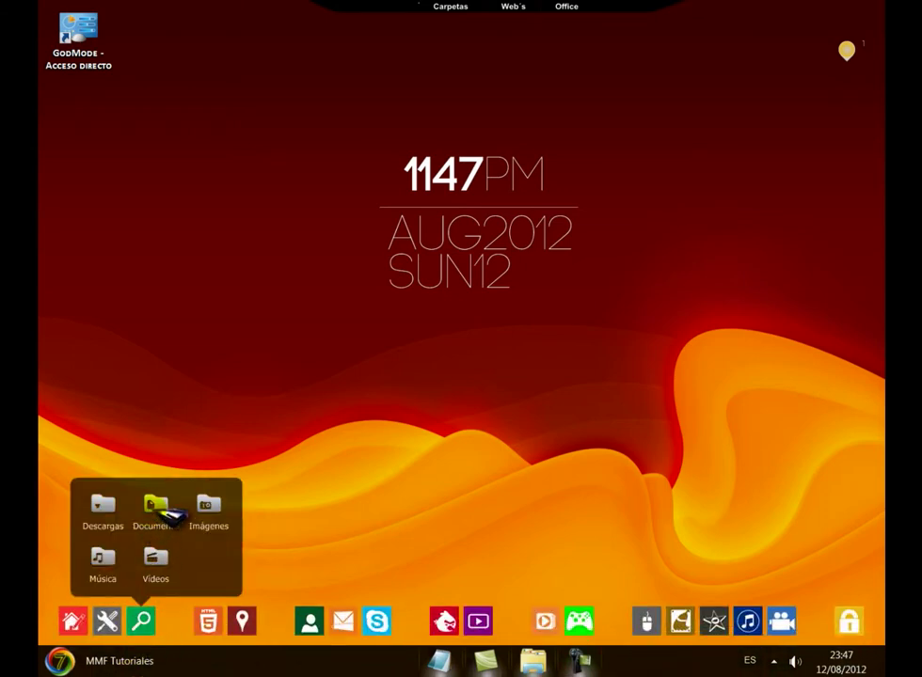
left_click(169, 513)
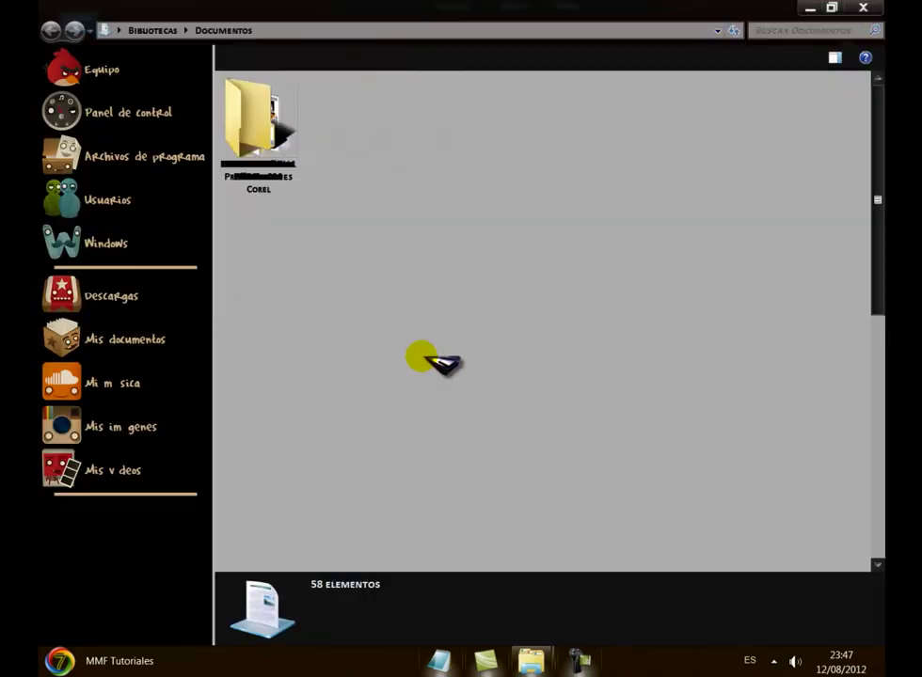
double_click(818, 122)
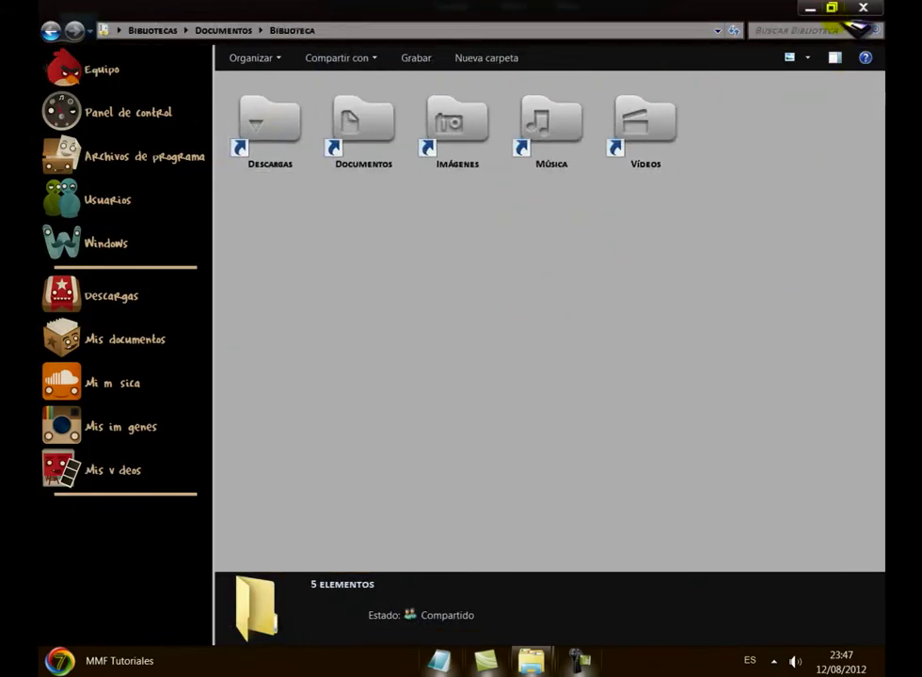
left_click(833, 8)
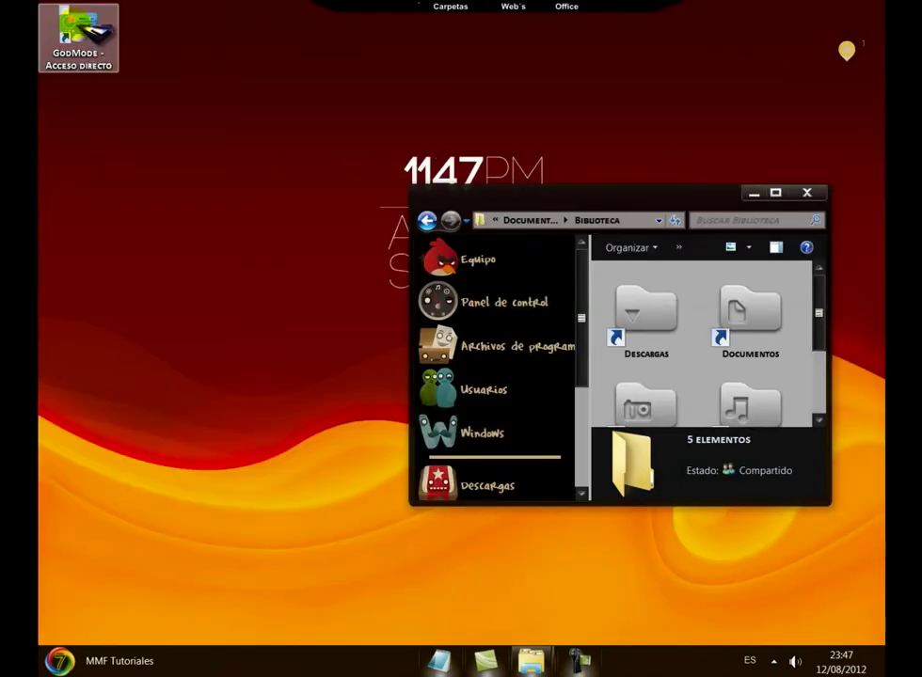
left_click_drag(79, 38, 705, 366)
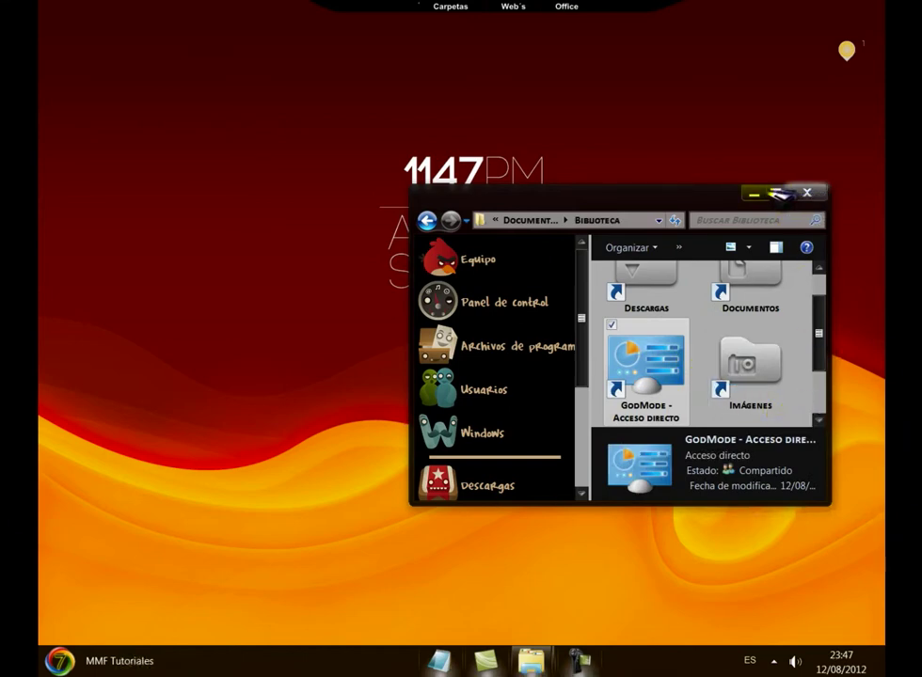
left_click(779, 193)
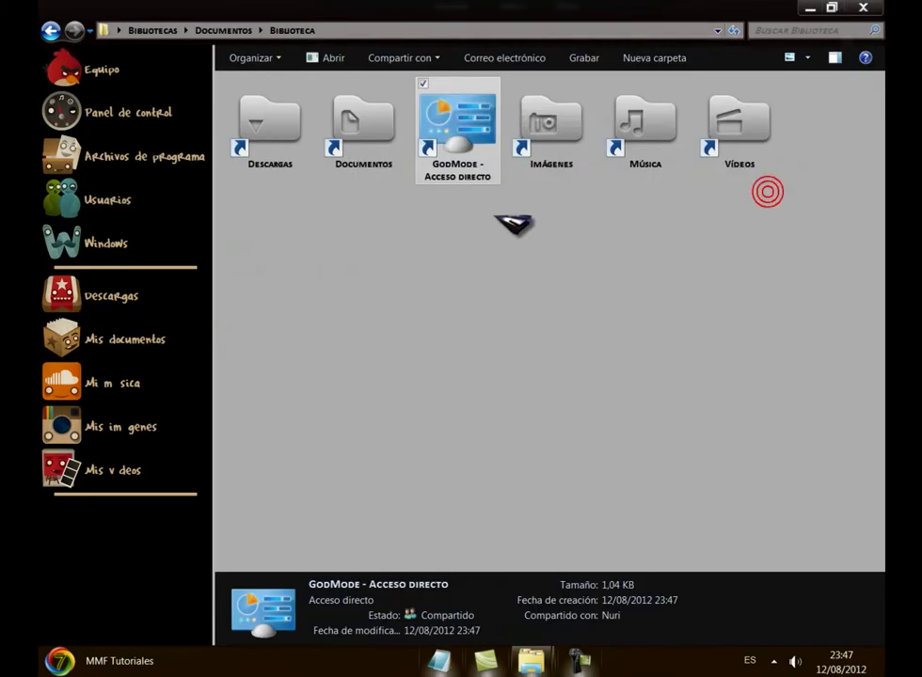
left_click(865, 7)
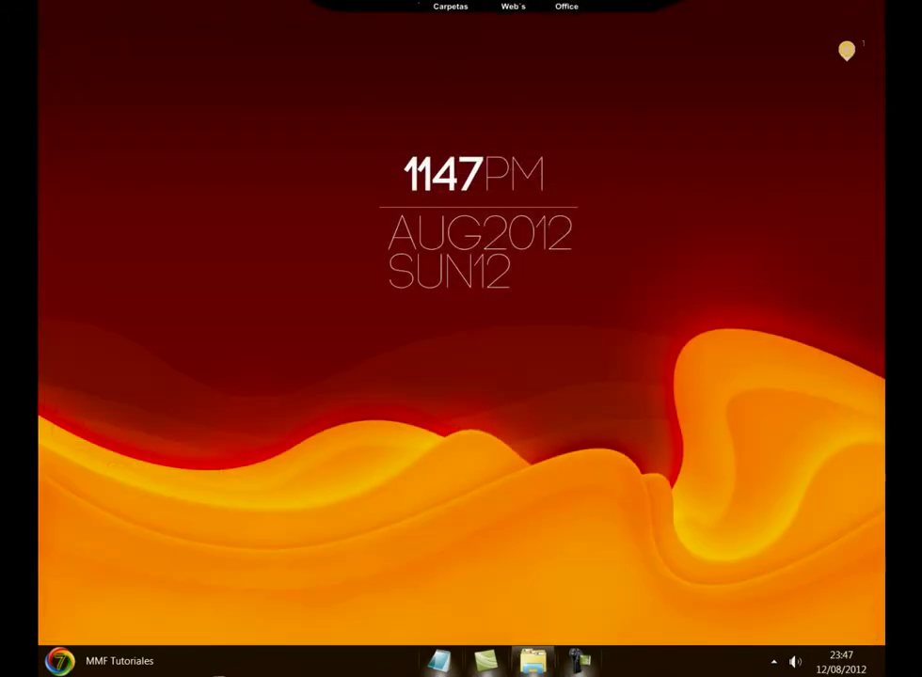
Open the GodMode shortcut from the Biblioteca stack in the desktop dock.
mouse_move(164, 624)
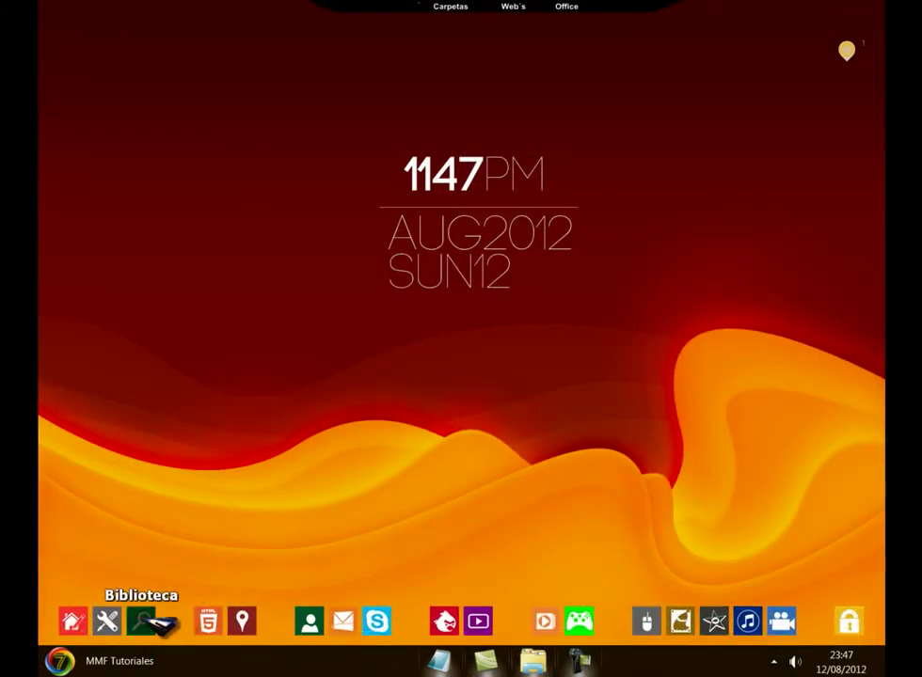
left_click(145, 621)
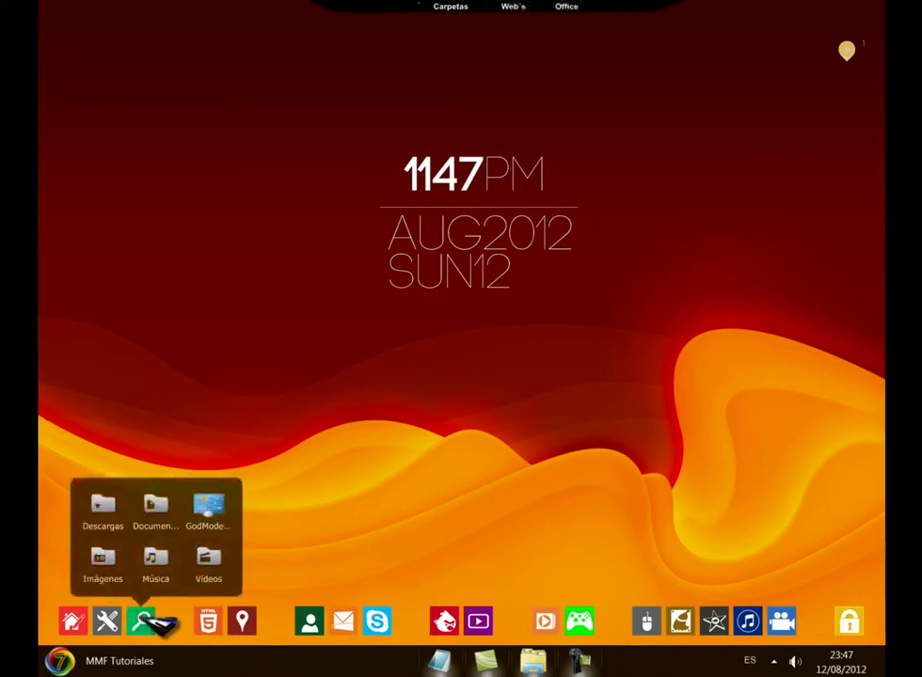
left_click(229, 508)
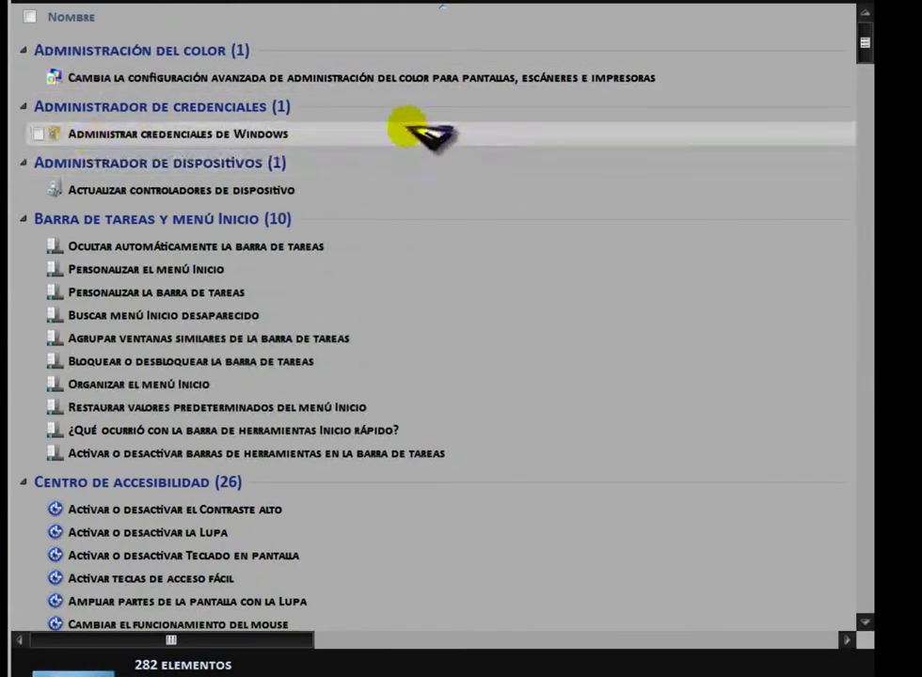
Examine the GodMode settings list from Barra de tareas y menú Inicio down to Centro de sincronización, and minimize the window.
scroll(862, 57, "down", 5)
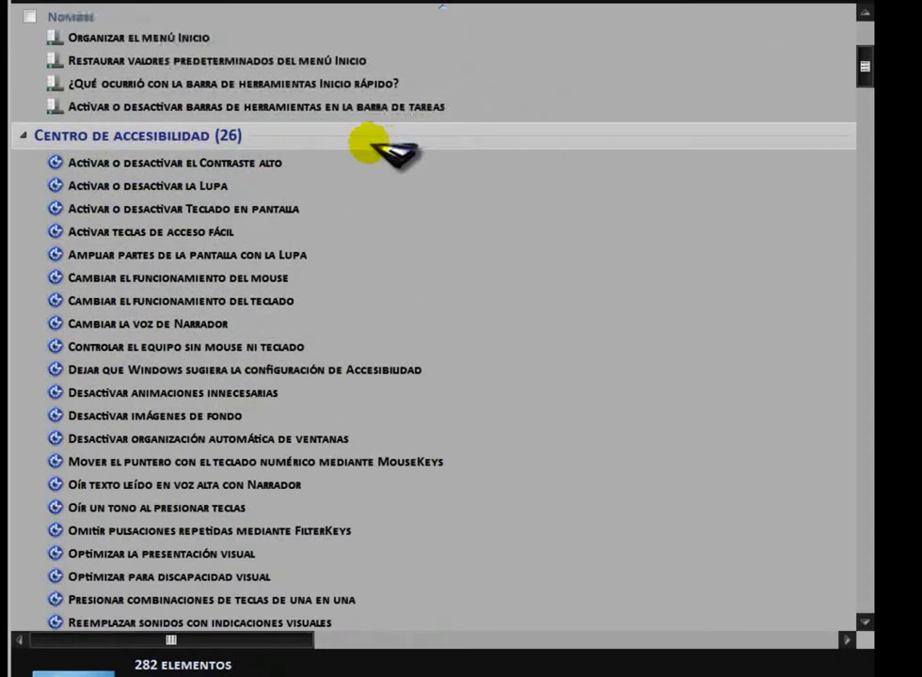
left_click(738, 105)
scroll(743, 115, "down", 1)
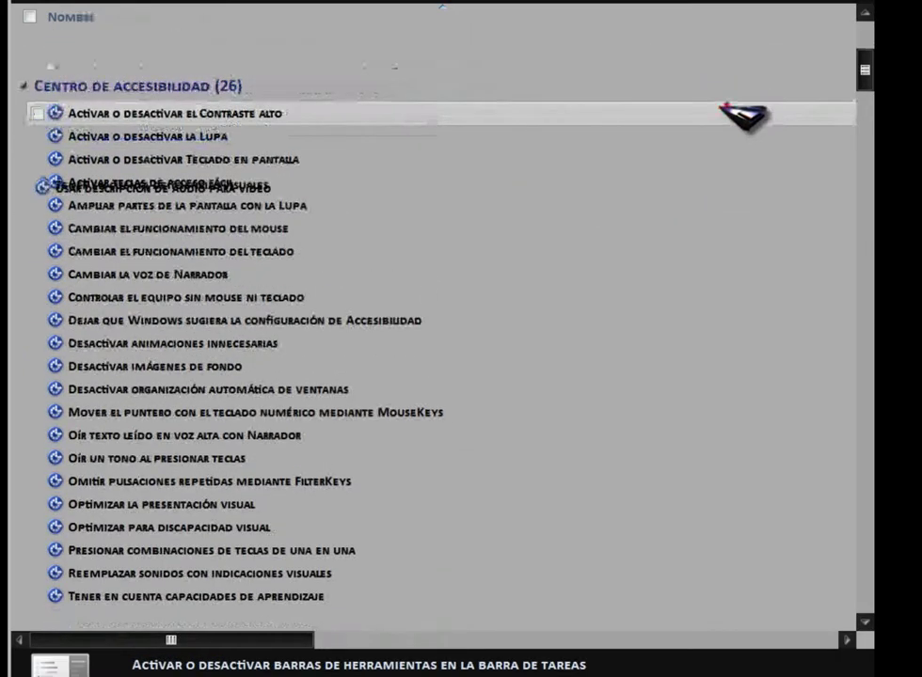
scroll(617, 123, "down", 3)
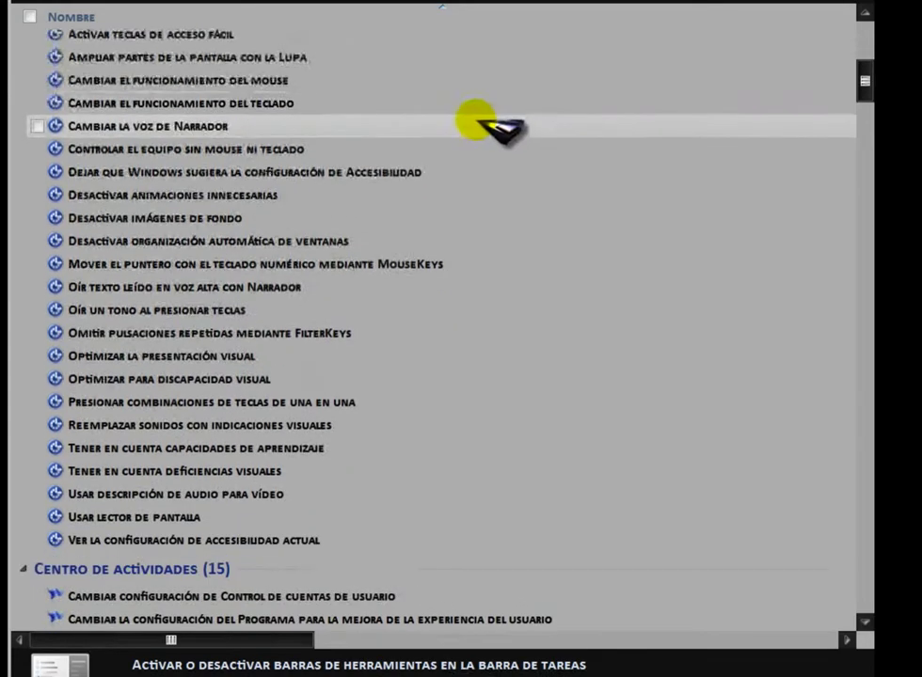
scroll(481, 123, "down", 2)
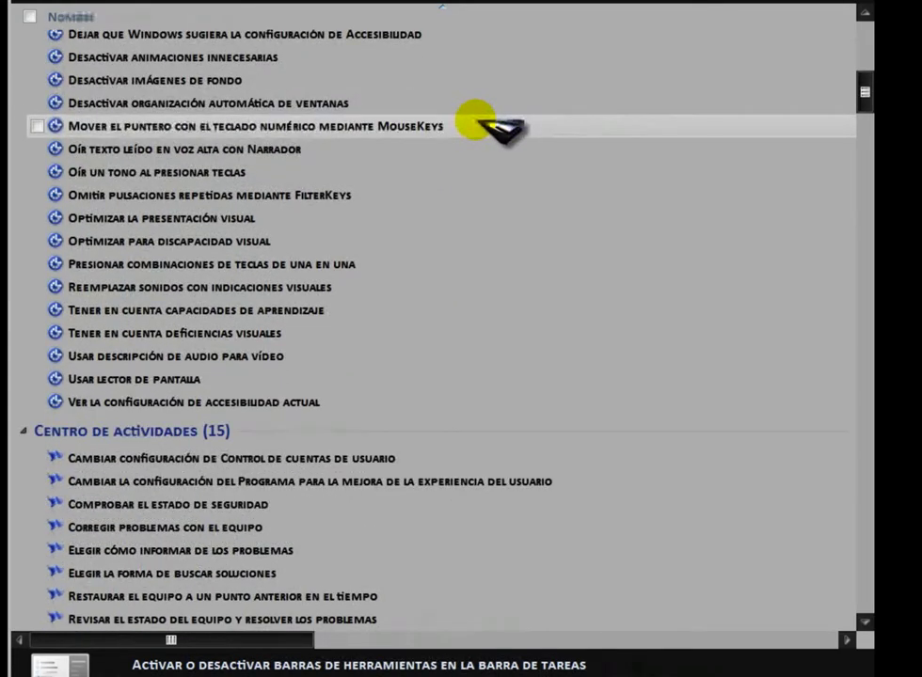
scroll(496, 128, "down", 2)
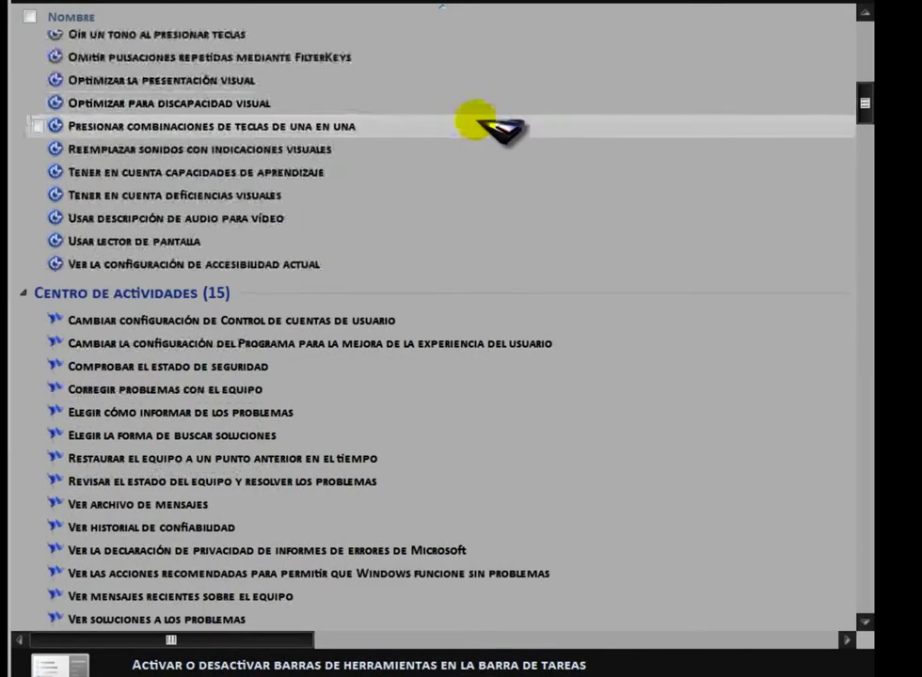
scroll(551, 144, "down", 2)
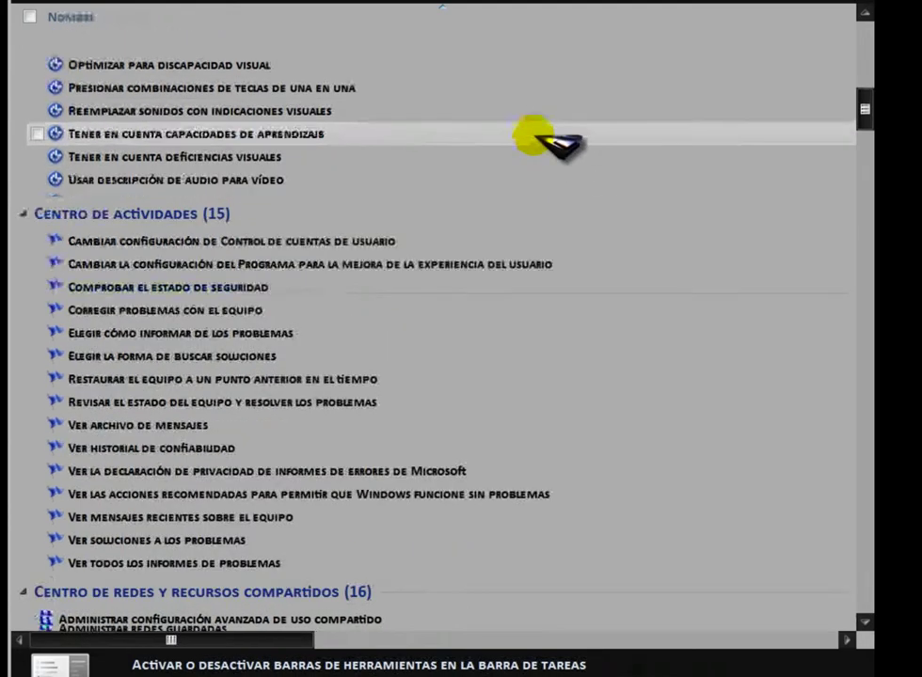
scroll(555, 143, "down", 1)
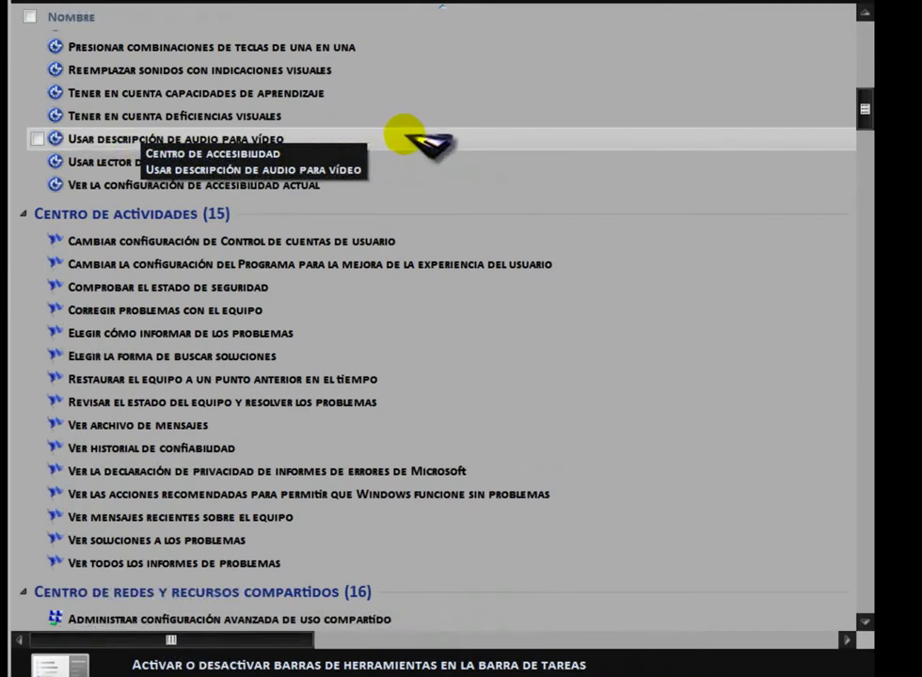
scroll(481, 130, "down", 1)
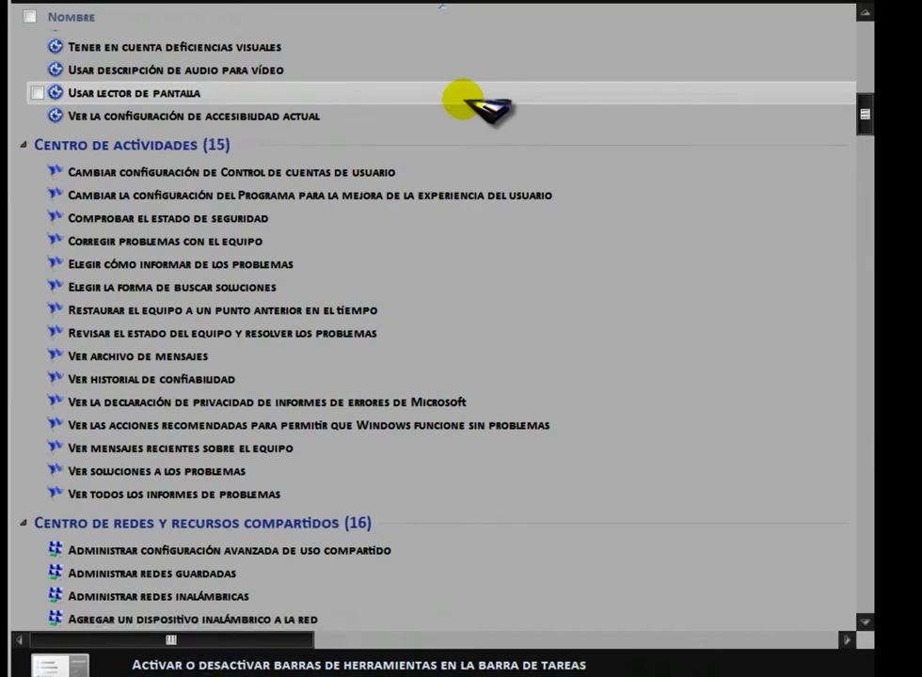
scroll(466, 181, "down", 2)
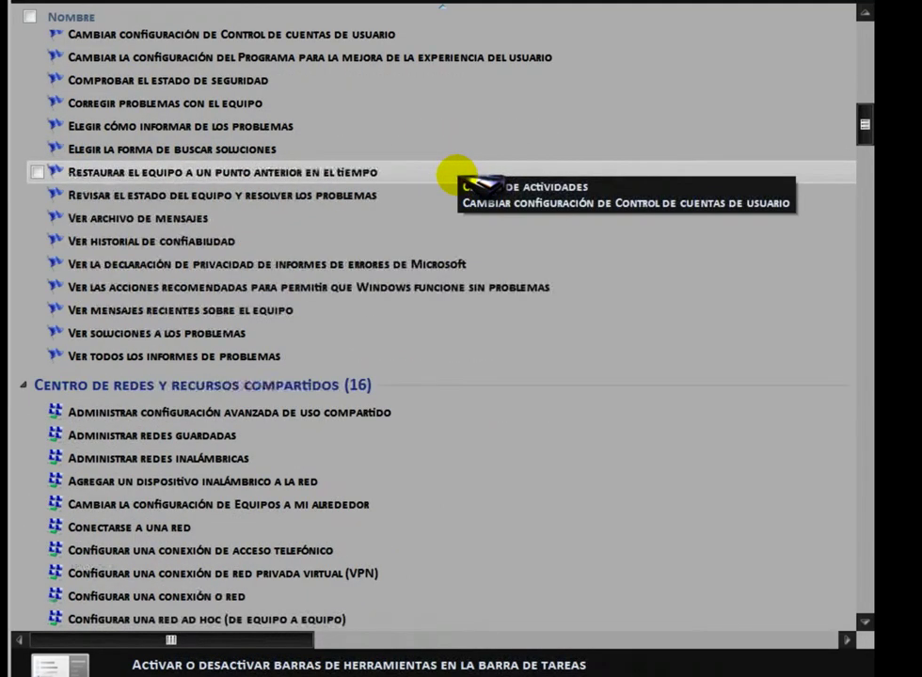
scroll(470, 181, "down", 3)
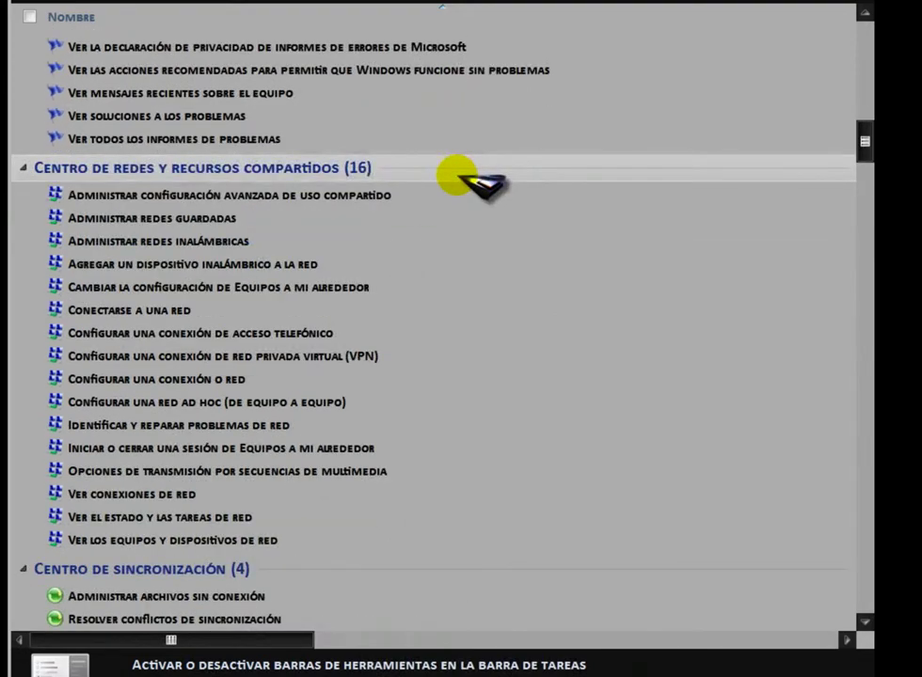
scroll(465, 181, "down", 1)
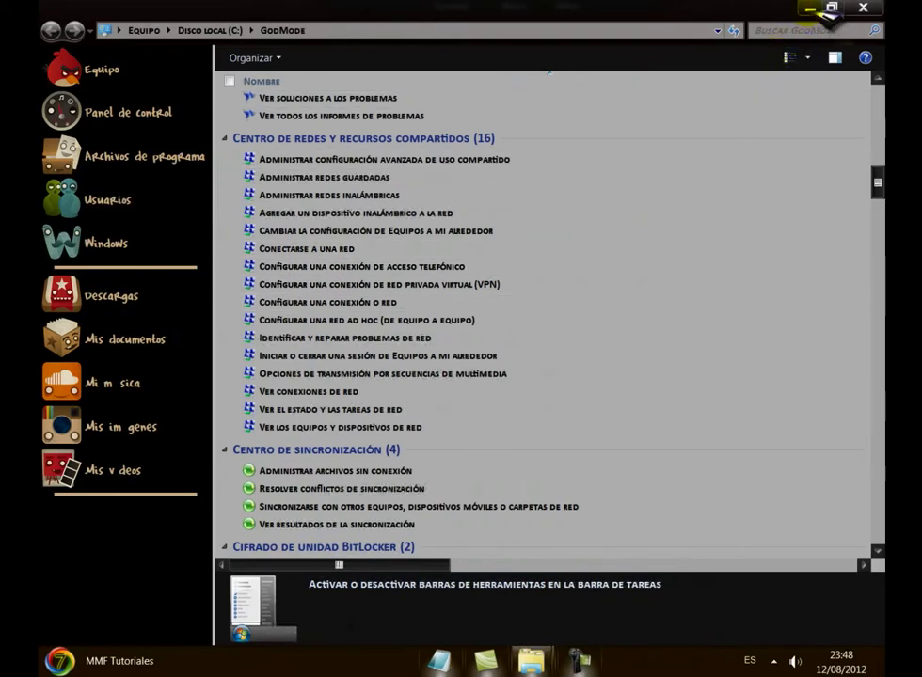
left_click(812, 9)
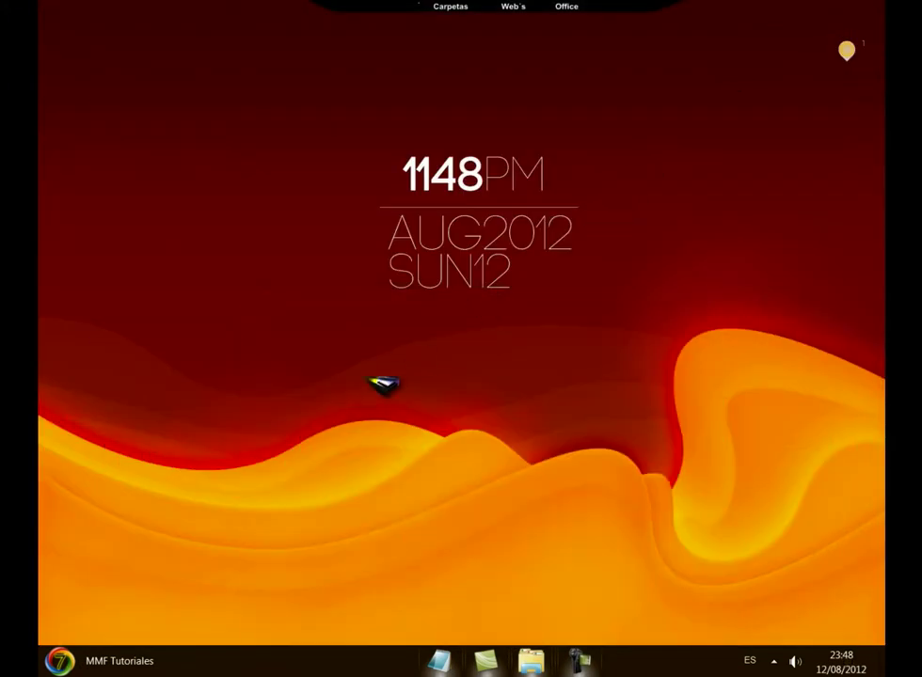